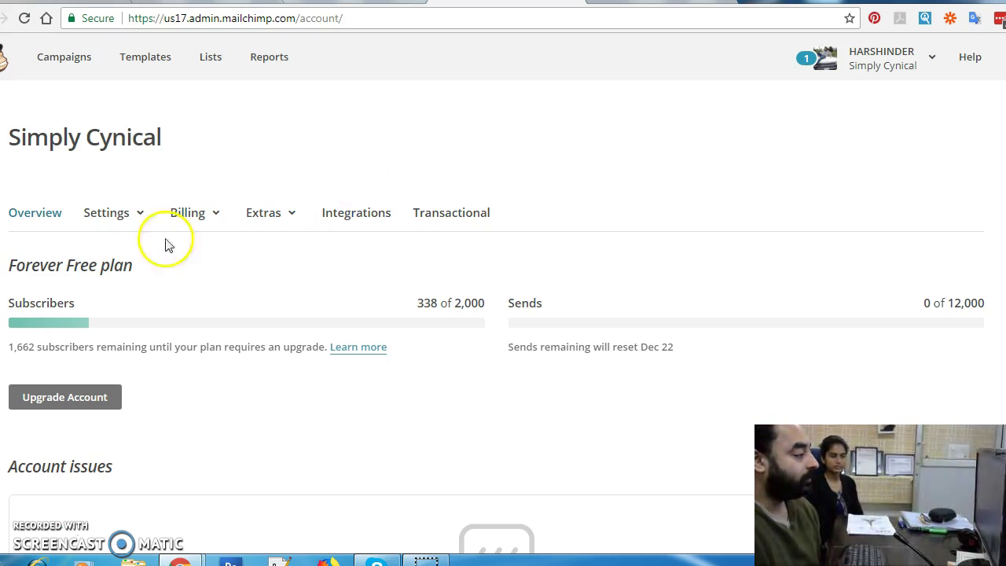
Step: Go to Settings > Verified domains to view physioworks.in and simplycynical.com, both authenticated
click(120, 218)
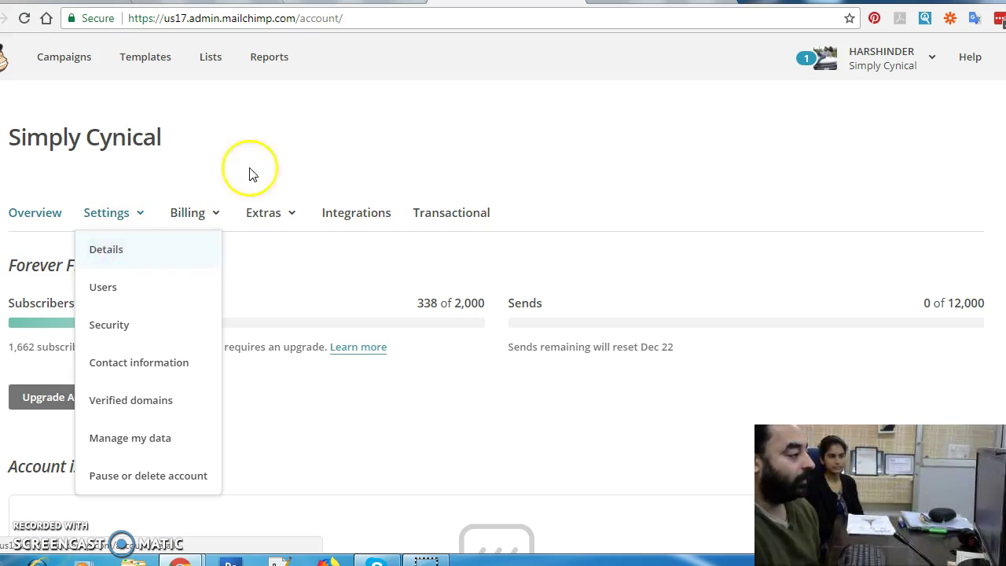
click(346, 165)
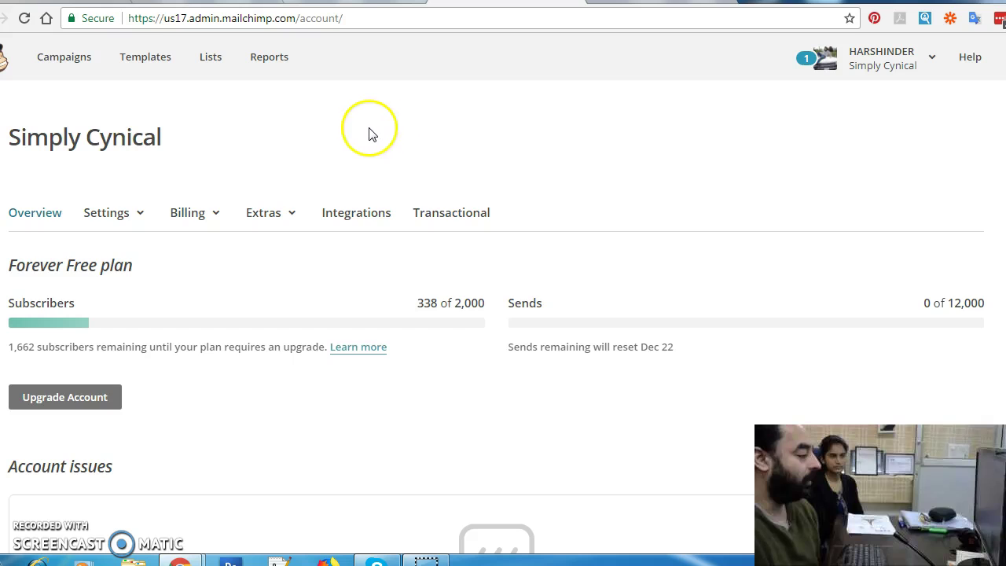
scroll(385, 134, down, 3)
scroll(402, 190, up, 3)
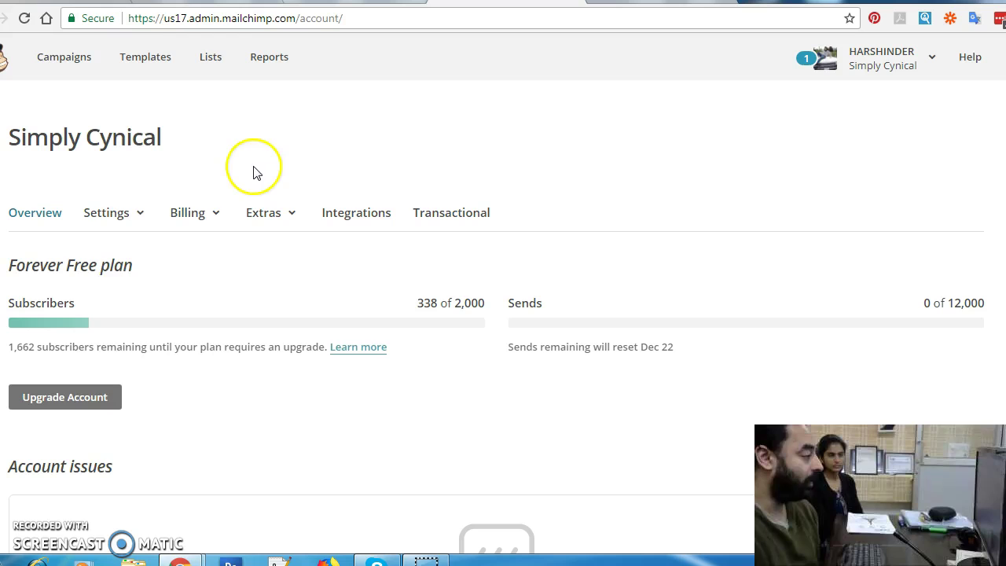
click(126, 216)
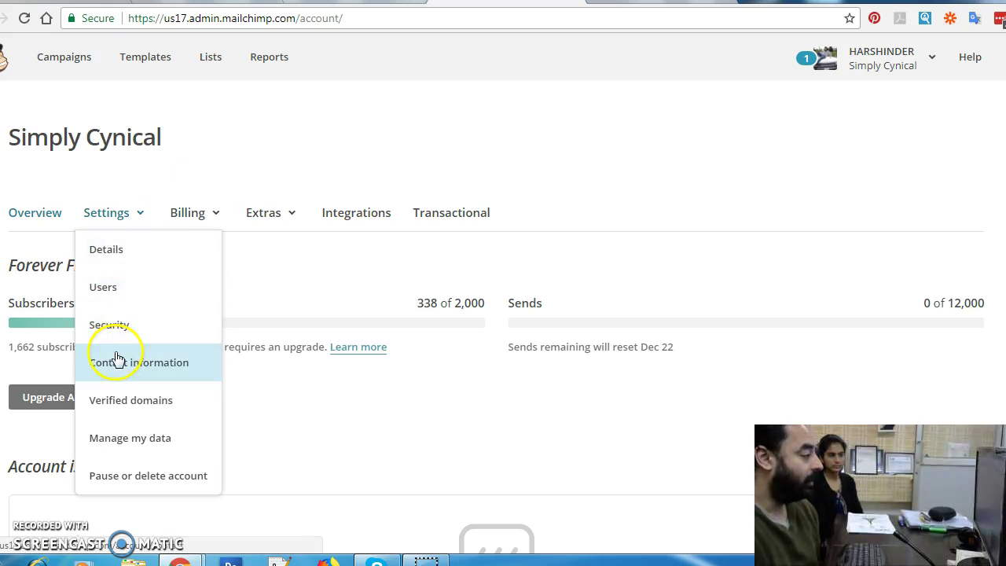
click(116, 410)
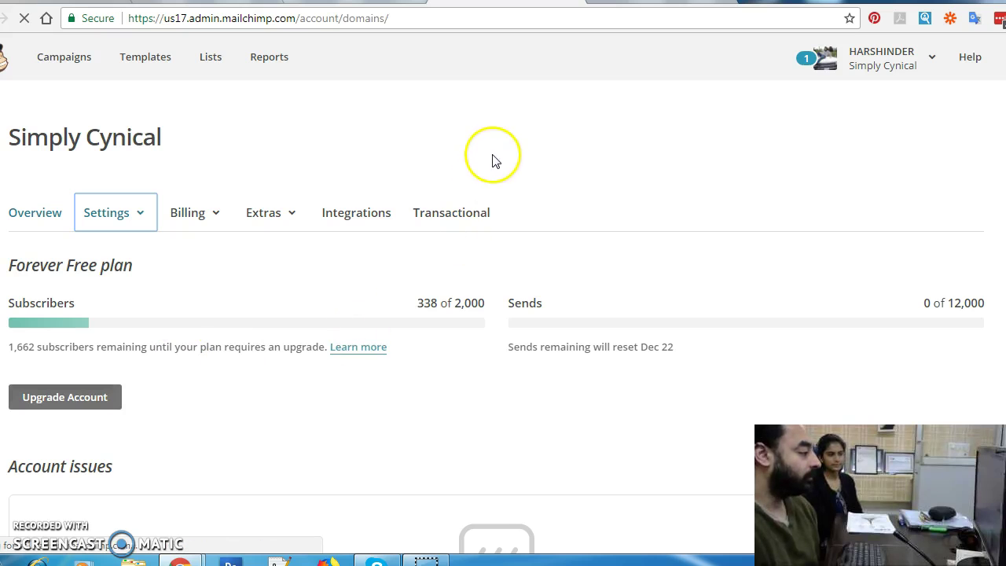
scroll(496, 189, down, 2)
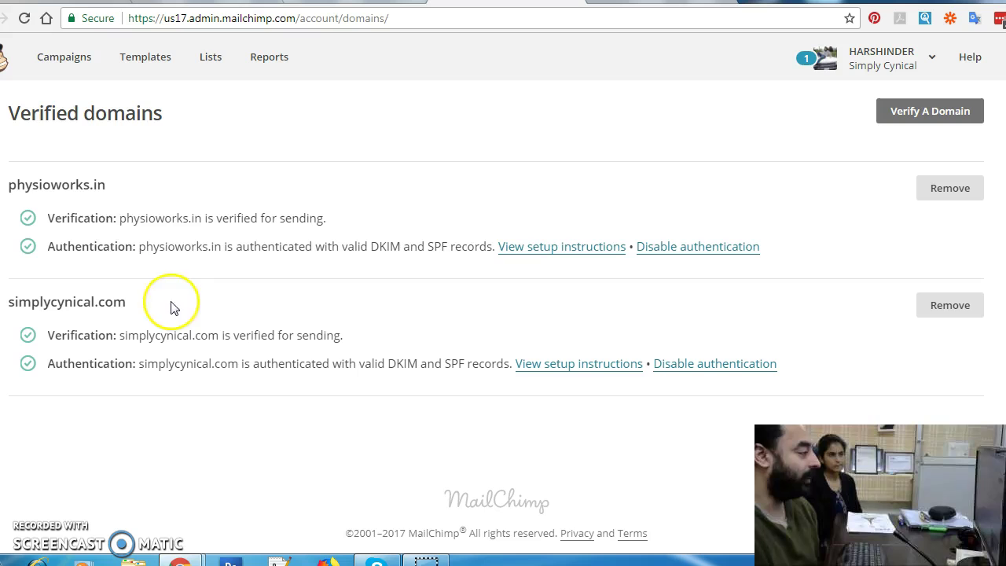
drag(45, 184, 19, 185)
click(128, 221)
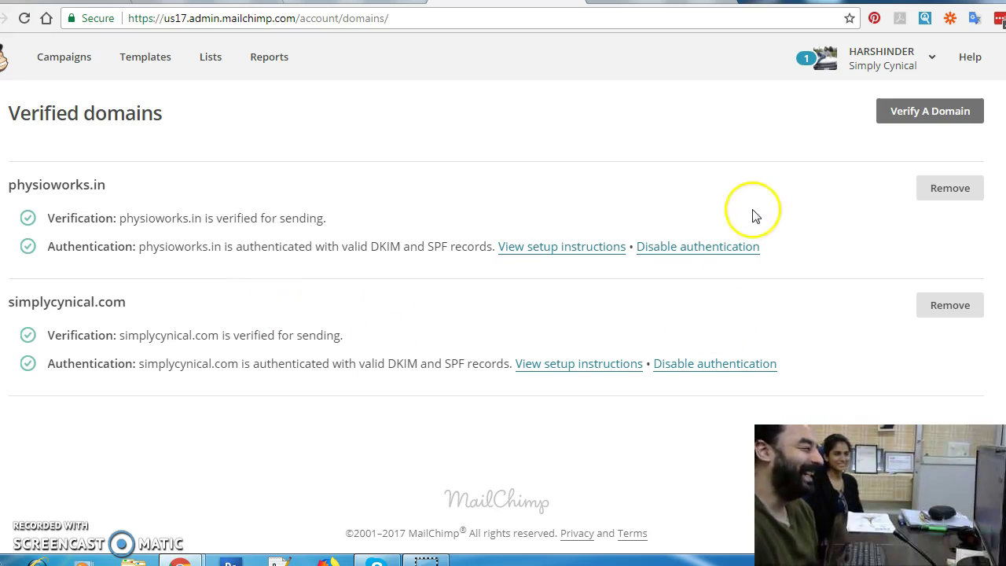
Step: Start Verify A Domain and send a verification email to the tejaswinifoundation.org address
click(933, 110)
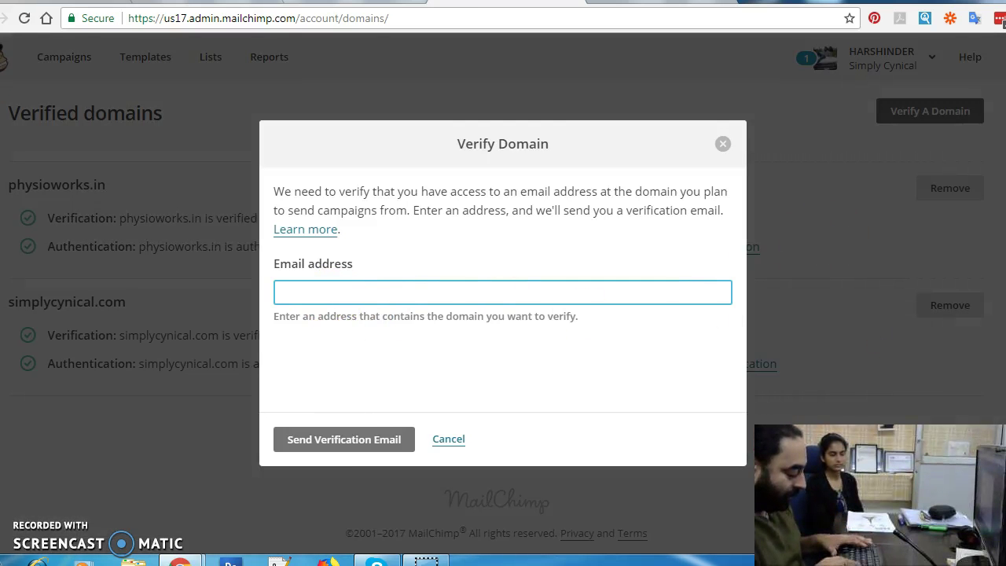
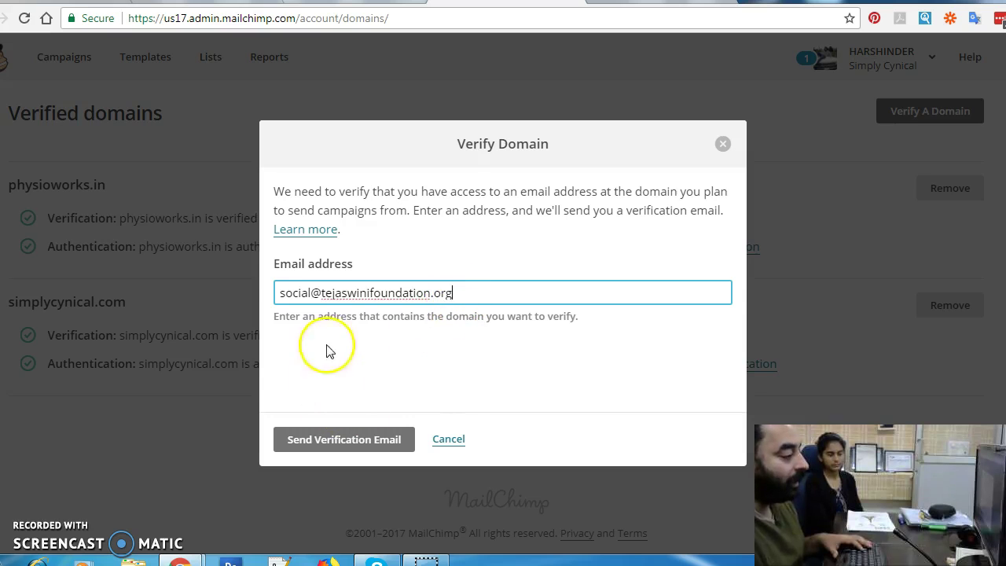
click(343, 442)
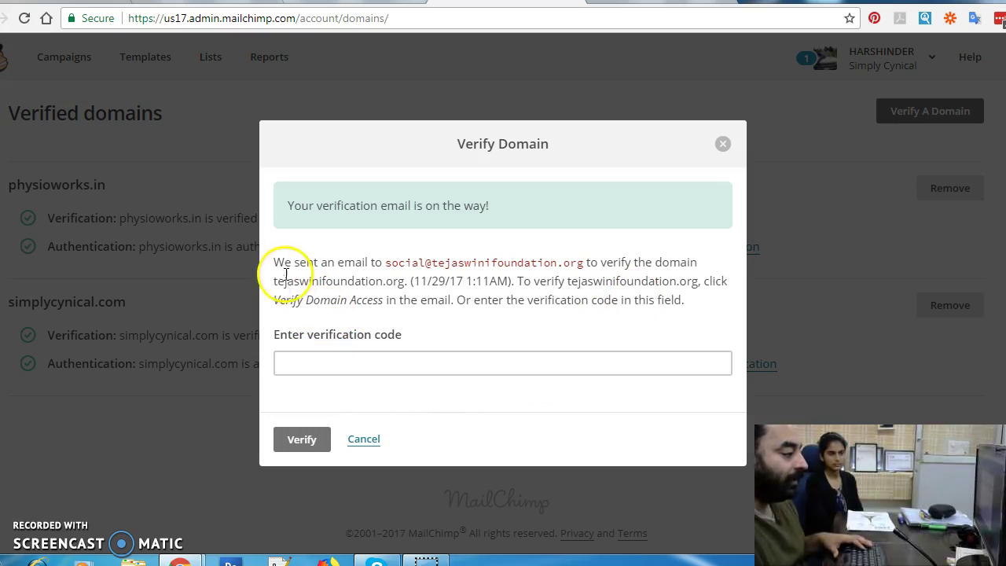
drag(320, 262, 657, 334)
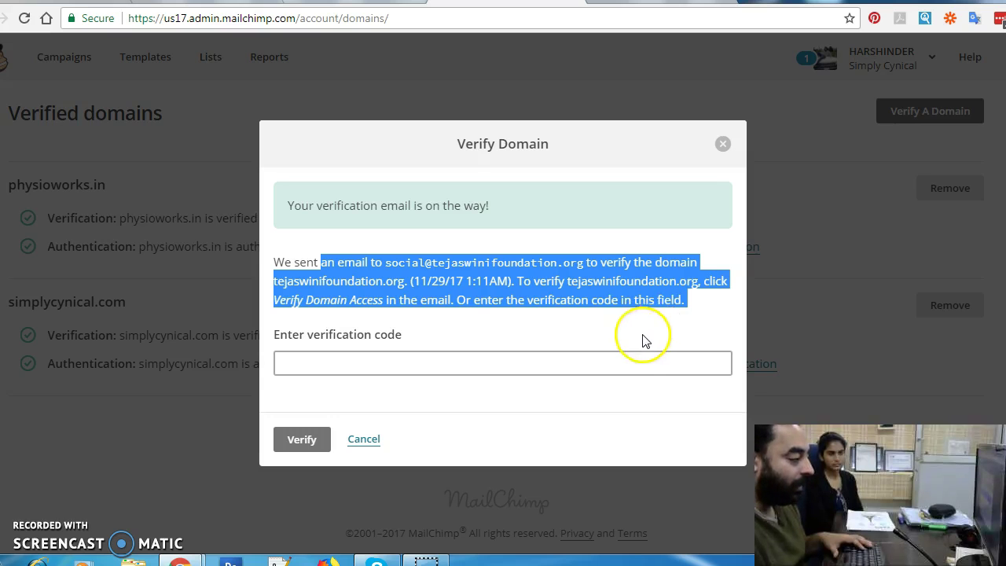
click(413, 363)
Step: Copy the code from MailChimp's verification email in Zoho Mail and return to MailChimp
mouse_move(180, 560)
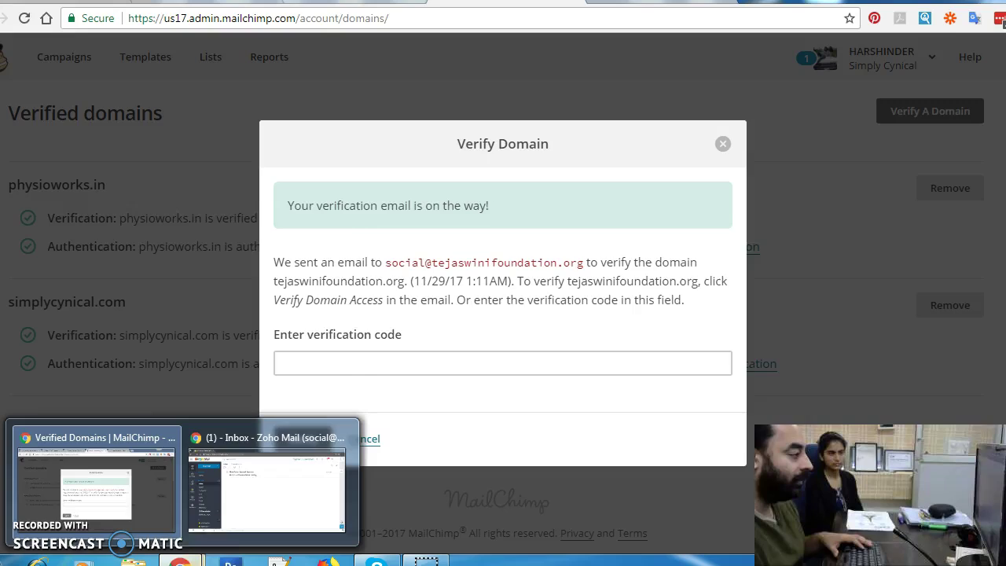
click(255, 495)
click(344, 164)
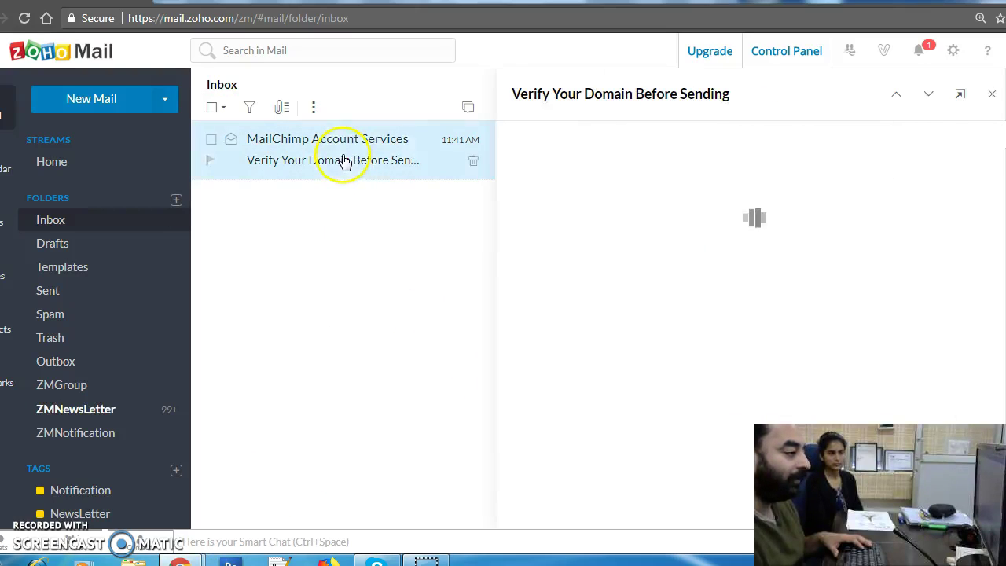
scroll(752, 279, down, 3)
scroll(749, 281, down, 3)
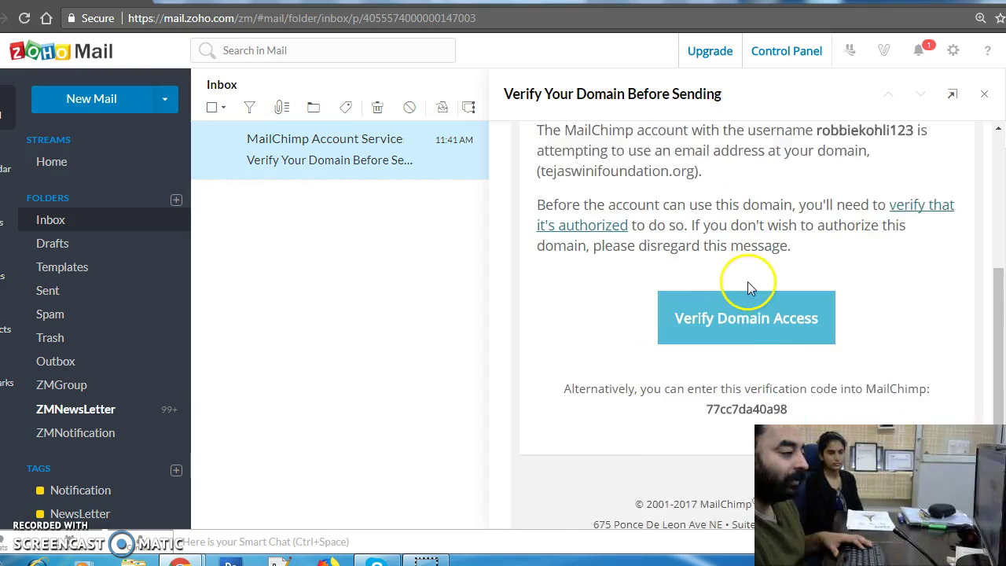
double_click(741, 267)
right_click(741, 267)
click(750, 278)
key(ctrl+Tab)
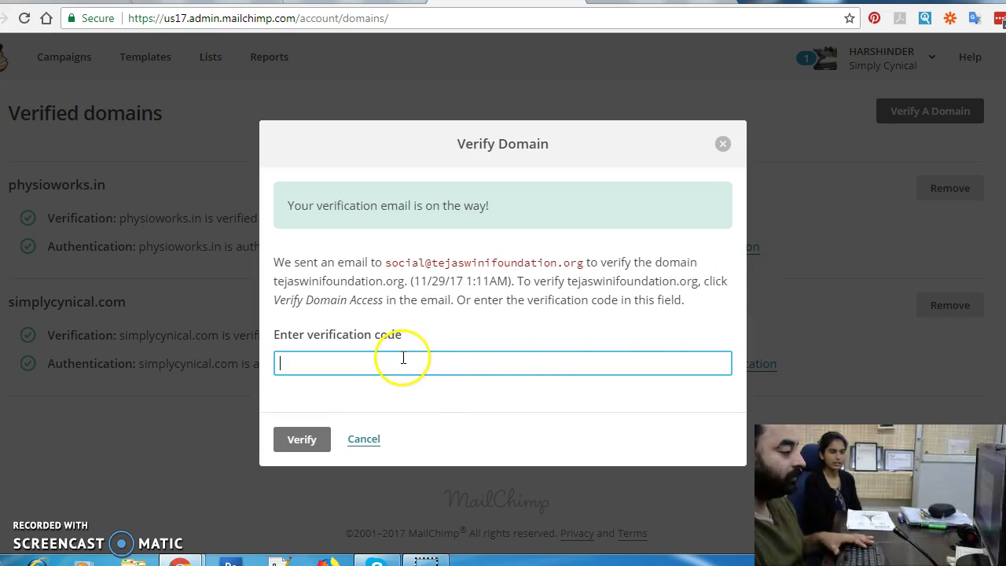
Step: Paste and submit the code, then review tejaswinifoundation.org's verified-but-unauthenticated status
key(ctrl+v)
click(305, 440)
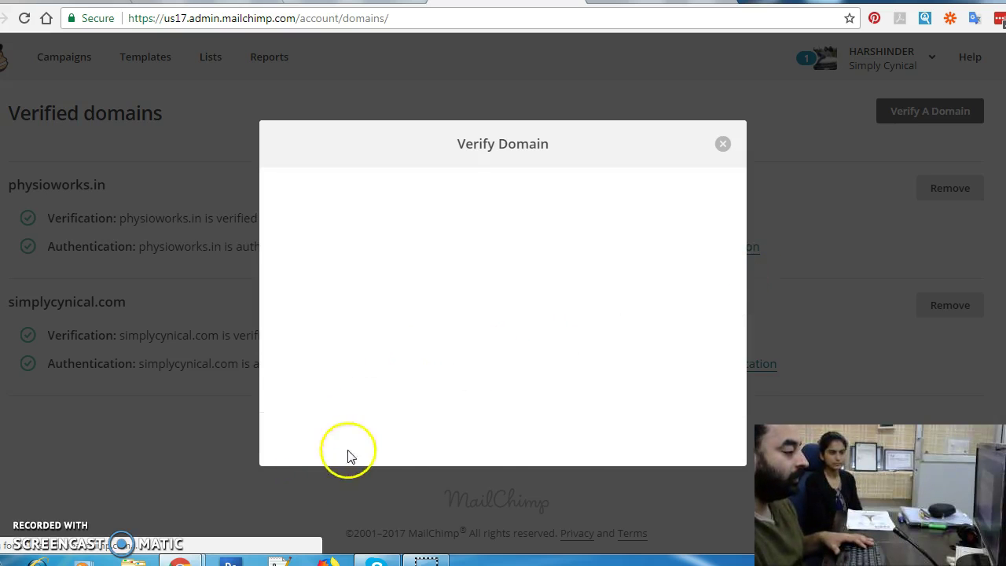
click(300, 440)
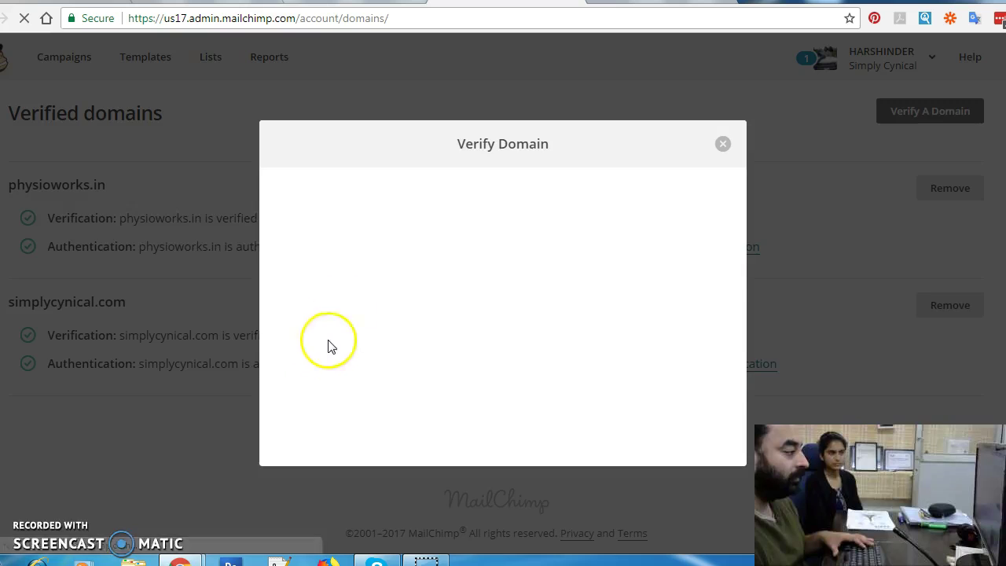
scroll(609, 200, down, 4)
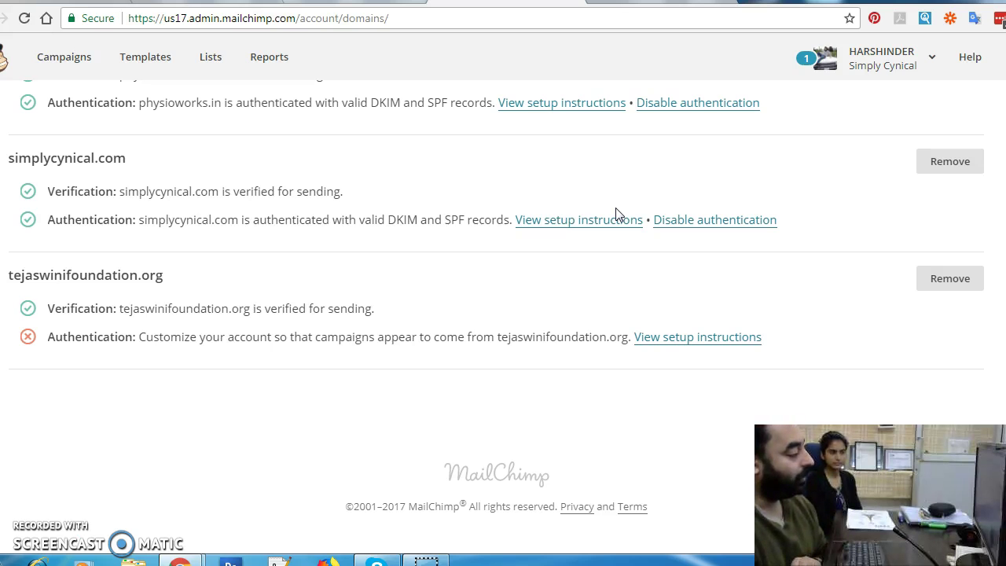
drag(48, 309, 366, 302)
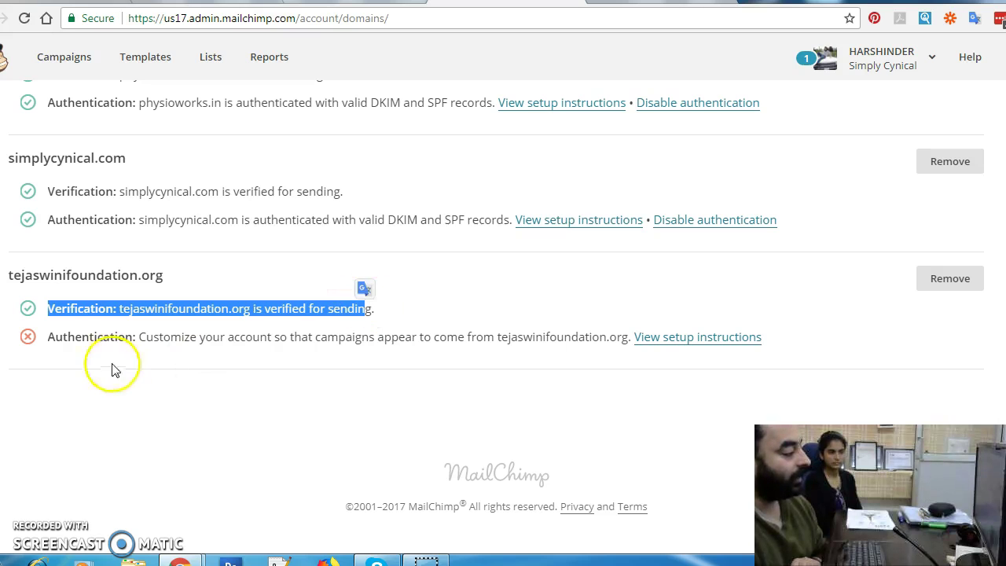
drag(47, 337, 161, 336)
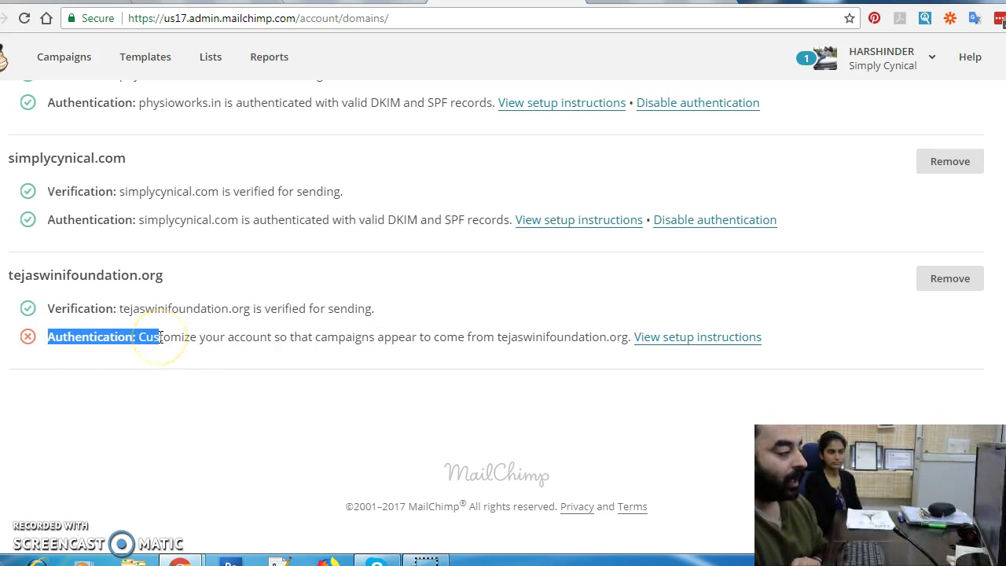
click(247, 377)
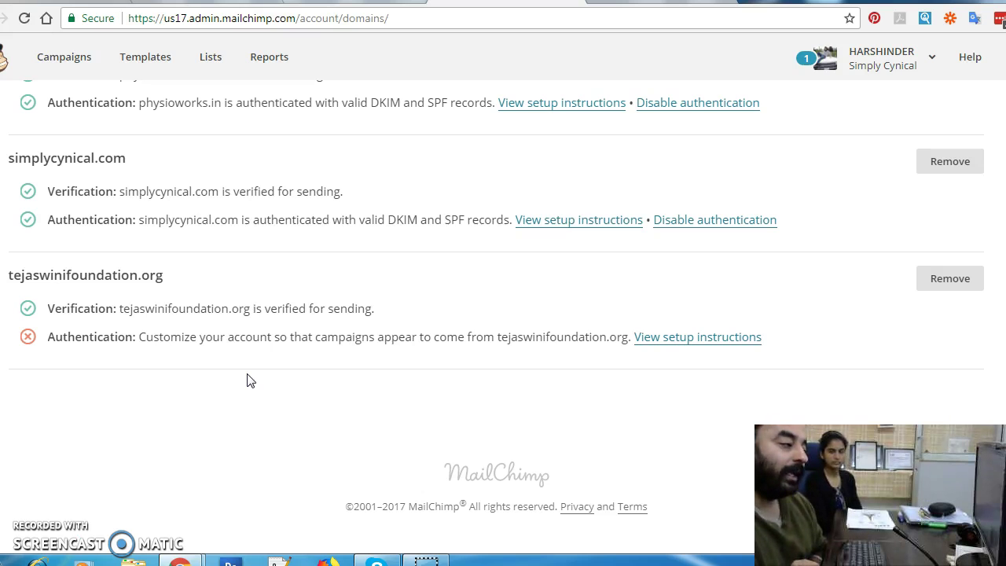
click(247, 380)
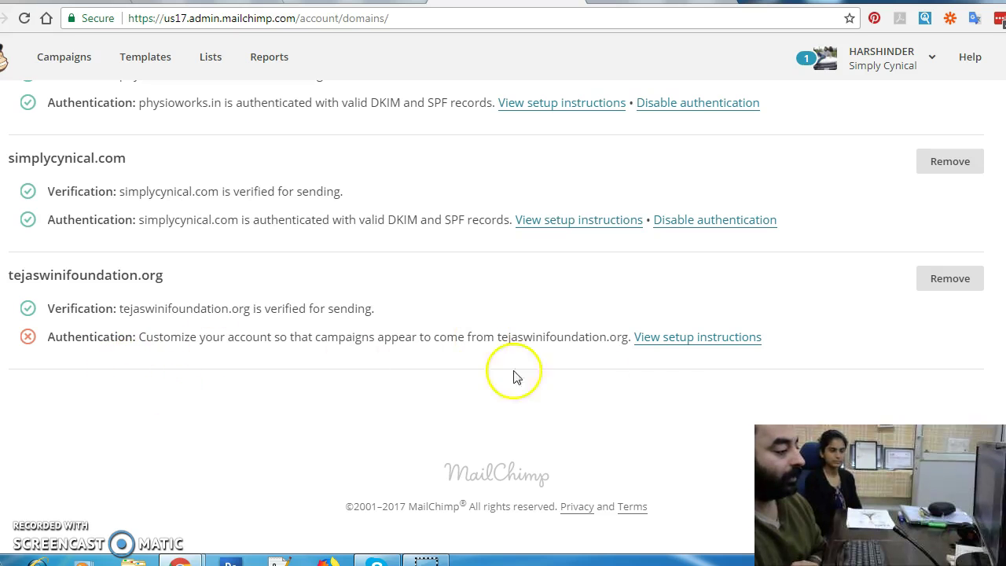
click(665, 337)
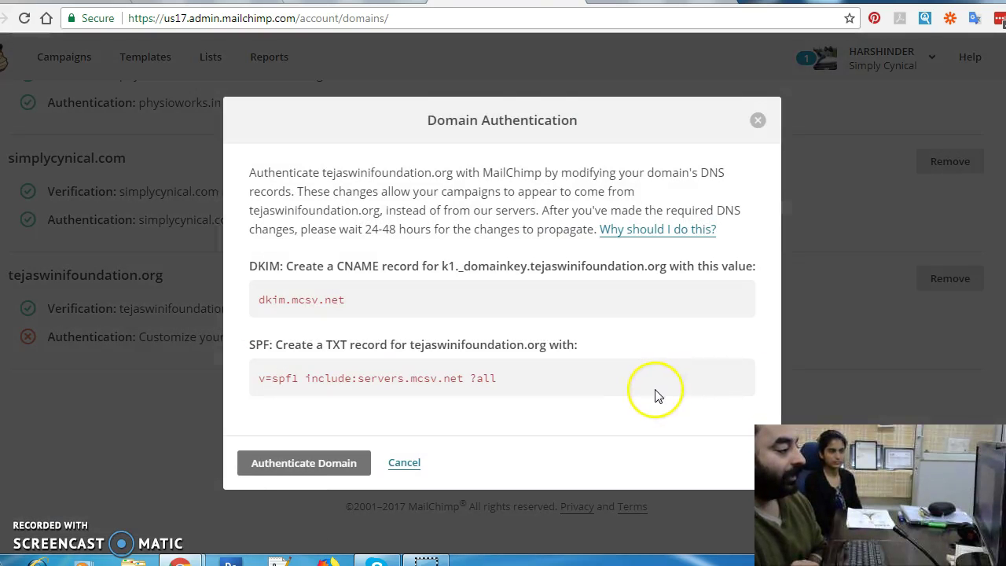
drag(251, 268, 651, 348)
click(663, 383)
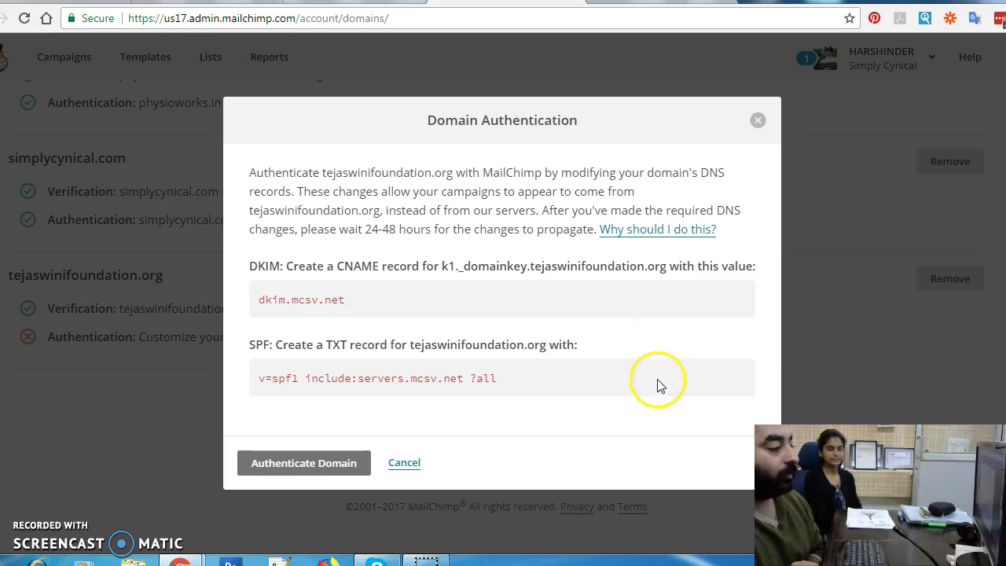
drag(406, 347, 589, 346)
click(612, 379)
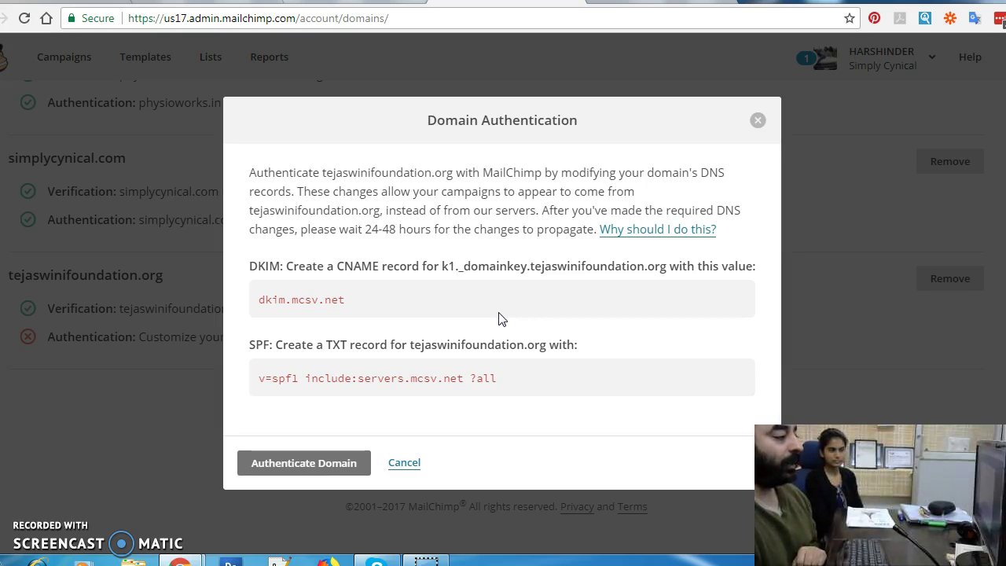
drag(249, 266, 424, 265)
drag(275, 344, 440, 343)
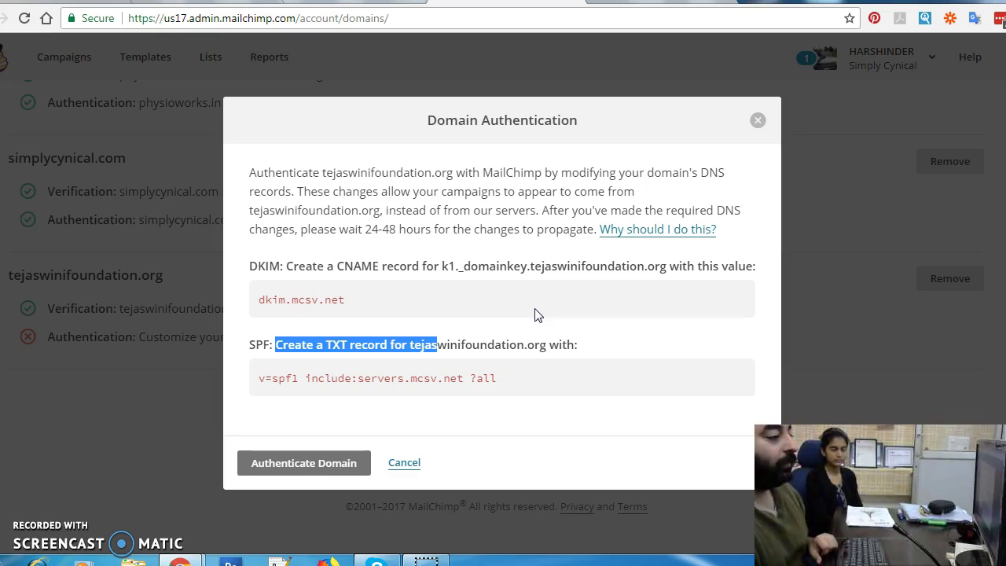
drag(667, 268, 534, 271)
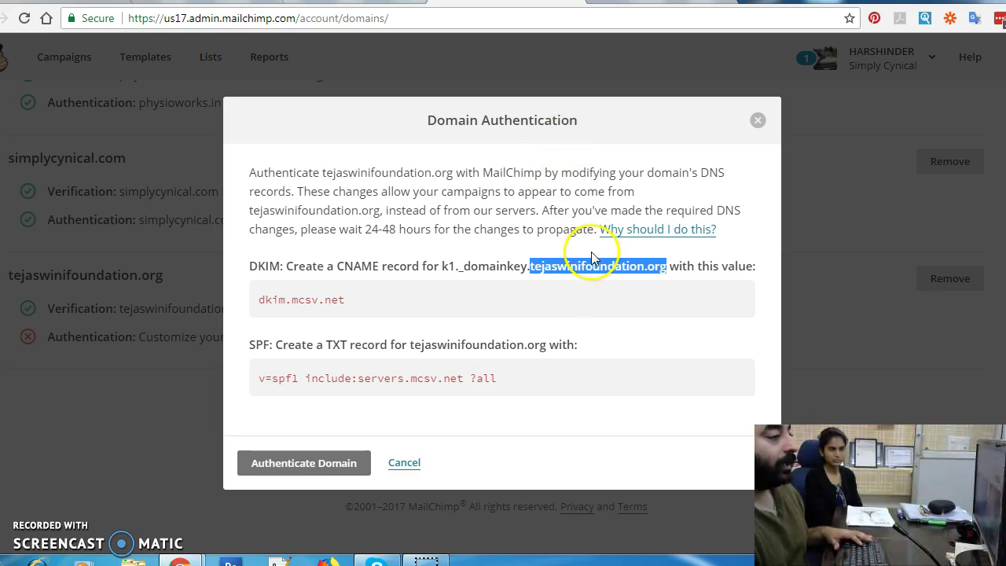
Step: Sign in to GoDaddy with the saved account username
key(ctrl+Tab)
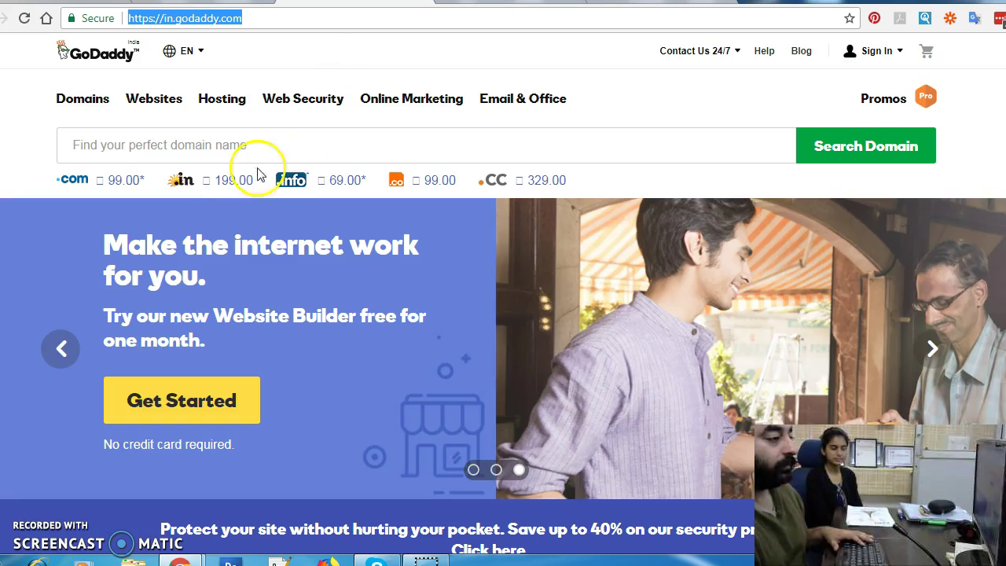
click(872, 52)
click(710, 198)
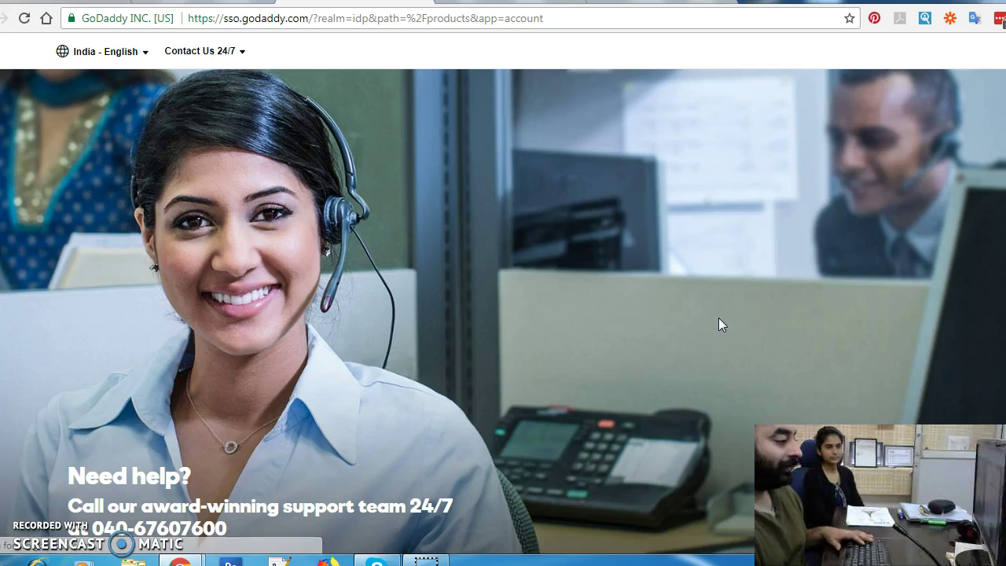
double_click(668, 285)
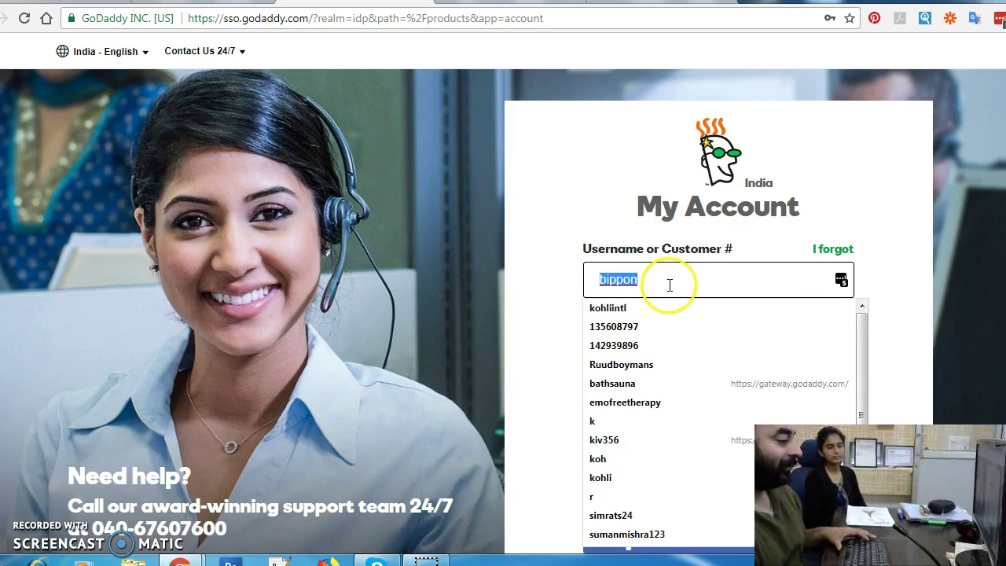
click(665, 308)
click(662, 453)
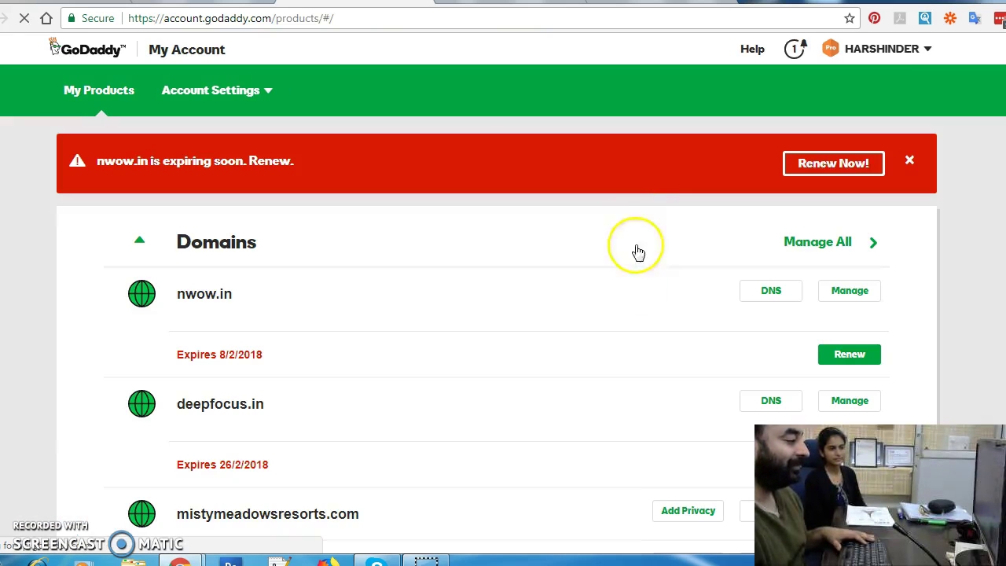
Step: Expand My Products with Show more twice to list all 27 domains, including tejaswinifoundation.org
scroll(555, 272, down, 5)
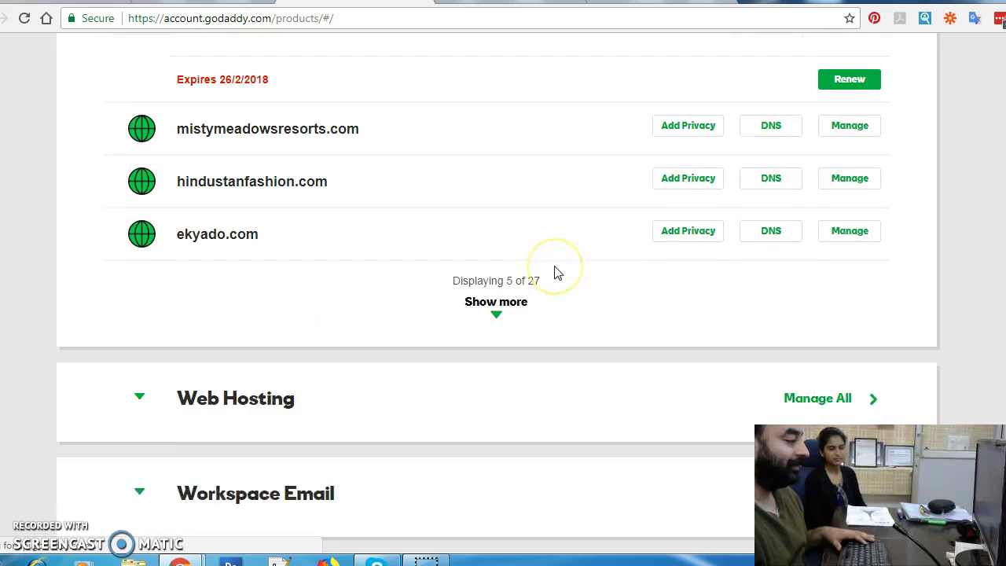
scroll(555, 272, down, 7)
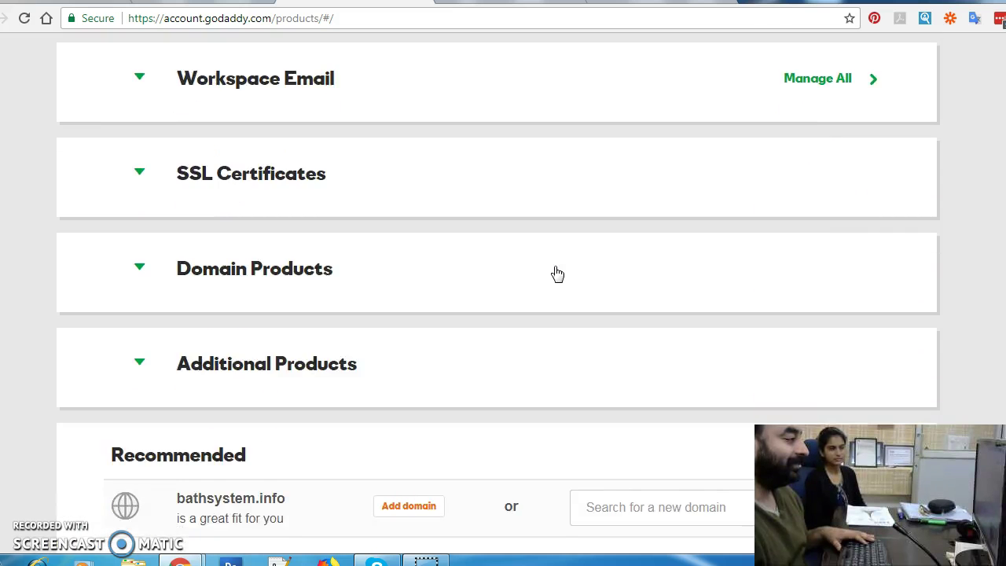
scroll(555, 271, up, 10)
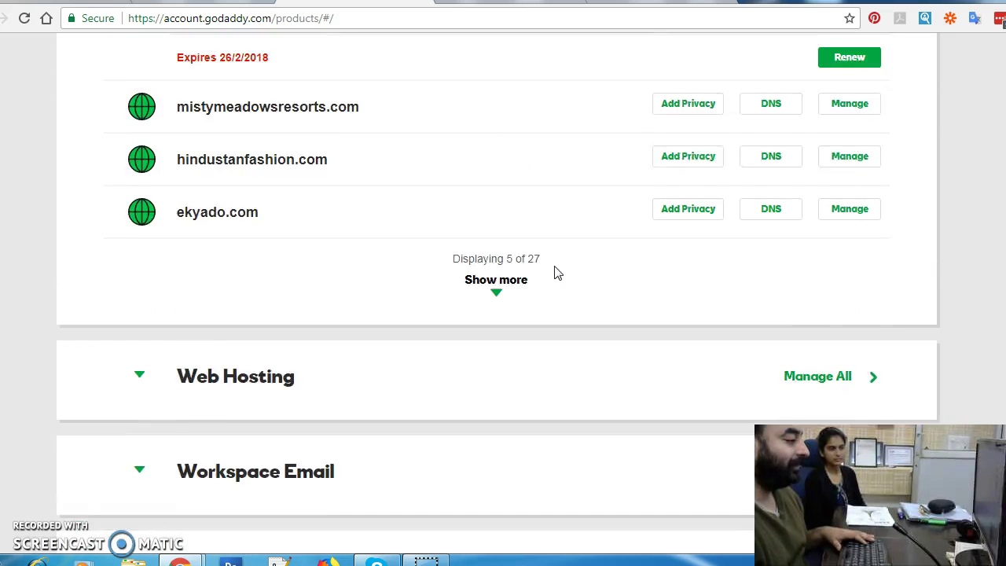
scroll(555, 272, down, 3)
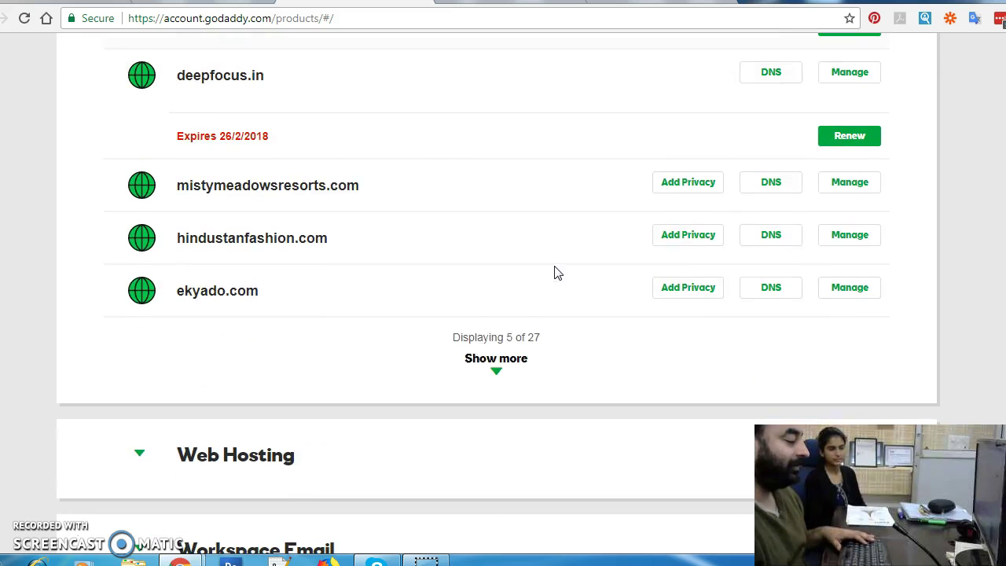
click(504, 375)
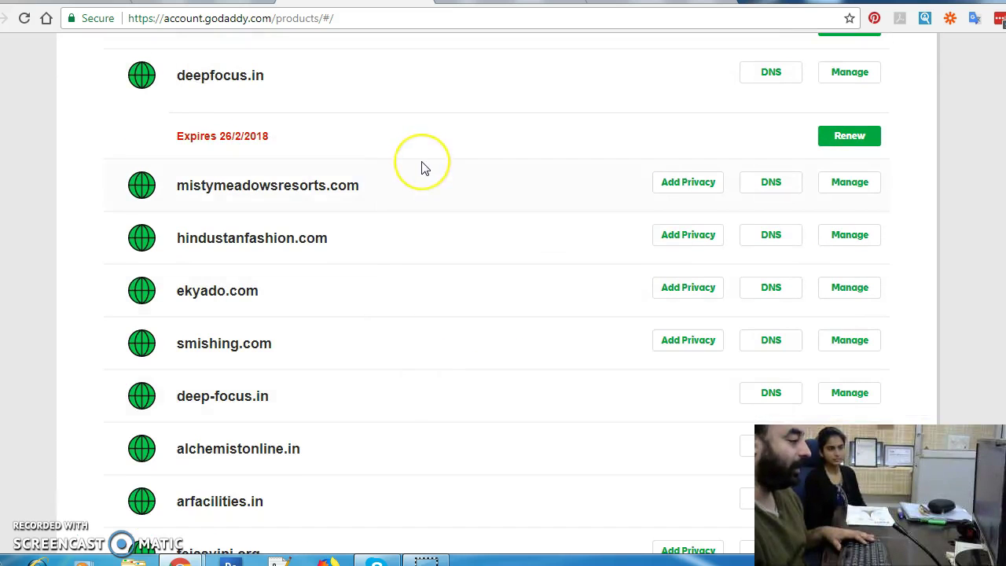
scroll(422, 168, down, 4)
click(491, 313)
scroll(547, 359, down, 2)
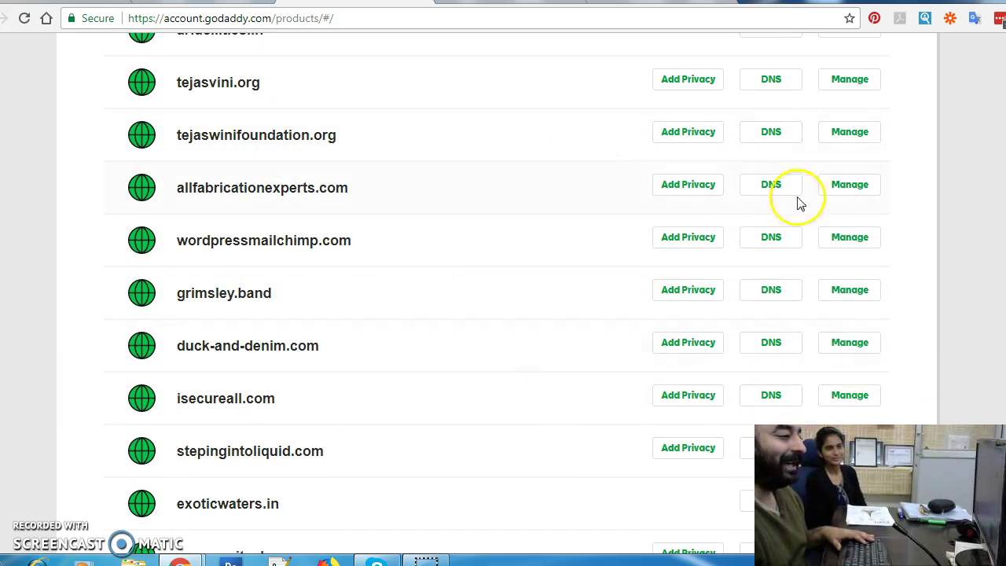
Step: Open the DNS records for tejaswinifoundation.org in GoDaddy
click(843, 138)
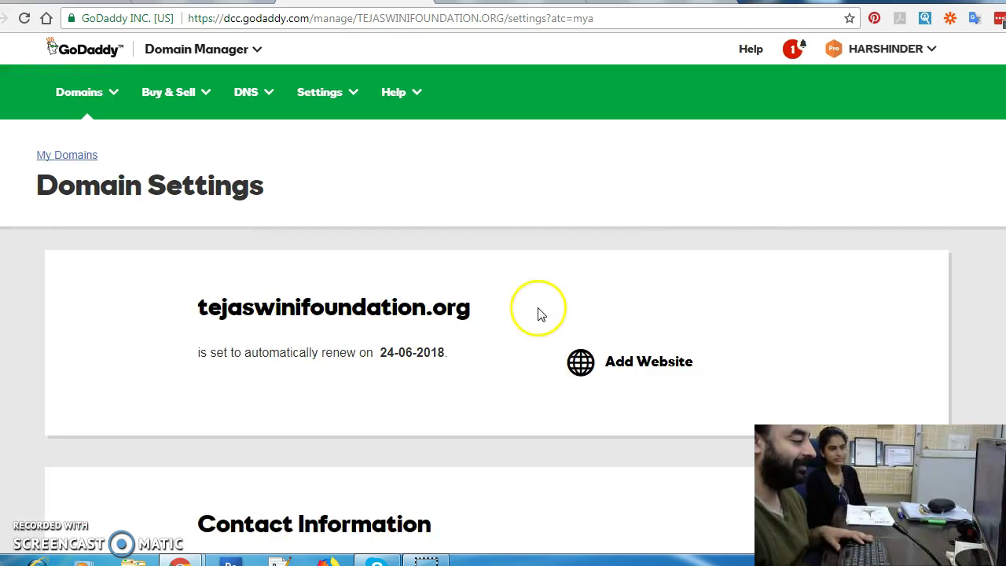
scroll(538, 312, down, 10)
scroll(538, 312, down, 3)
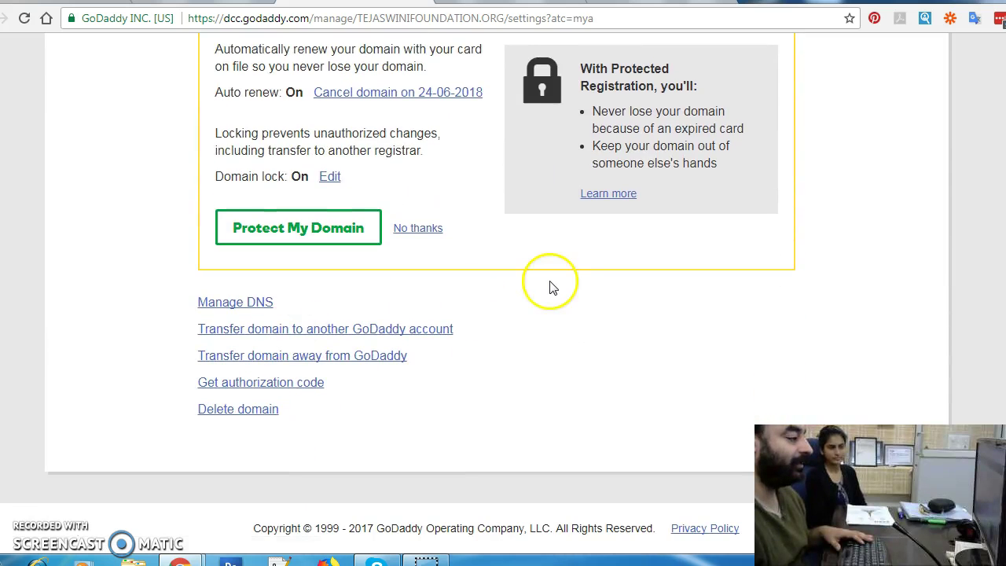
click(236, 303)
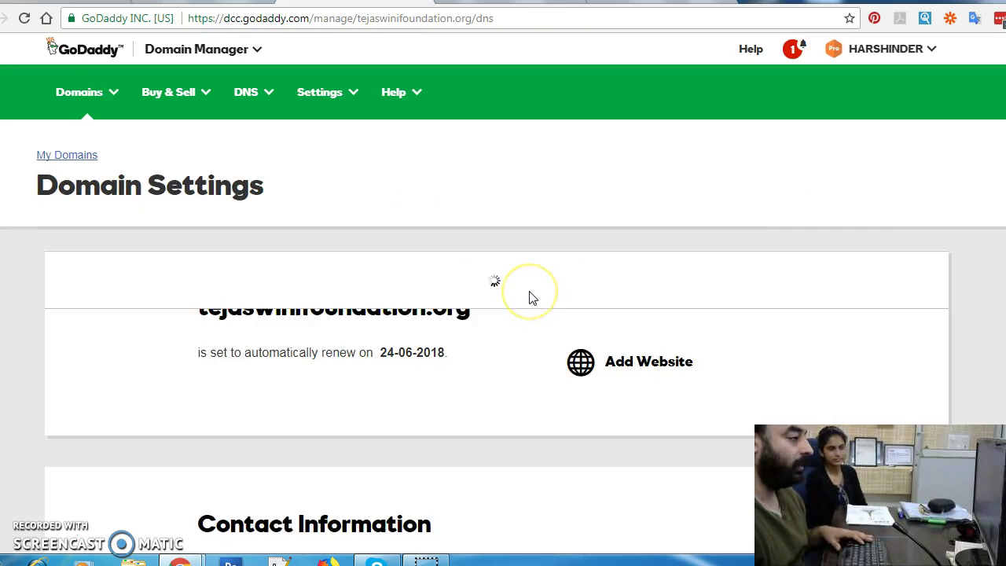
scroll(537, 238, down, 3)
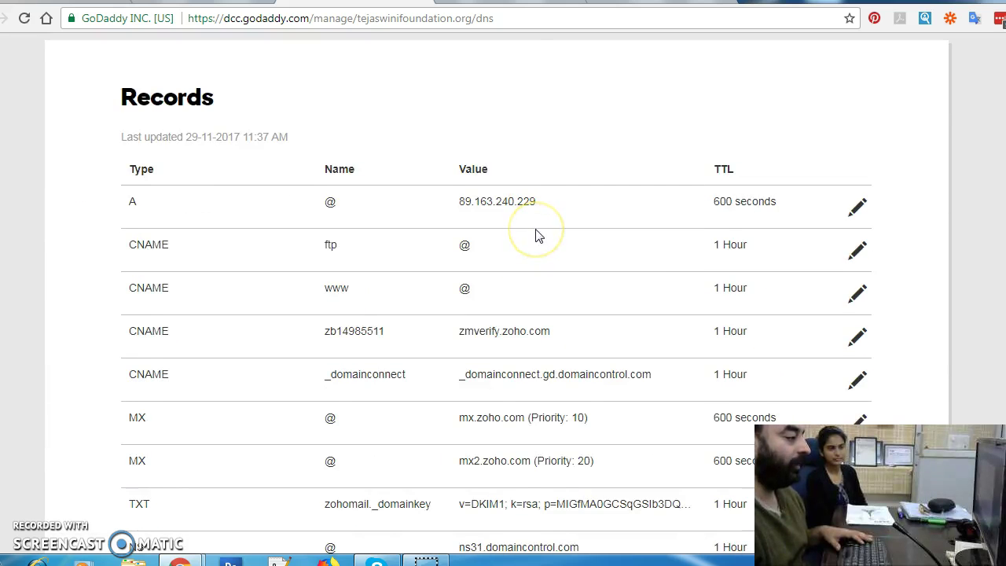
Step: Copy the DKIM host name k1._domainkey.tejaswinifoundation.org from MailChimp's instructions
click(542, 4)
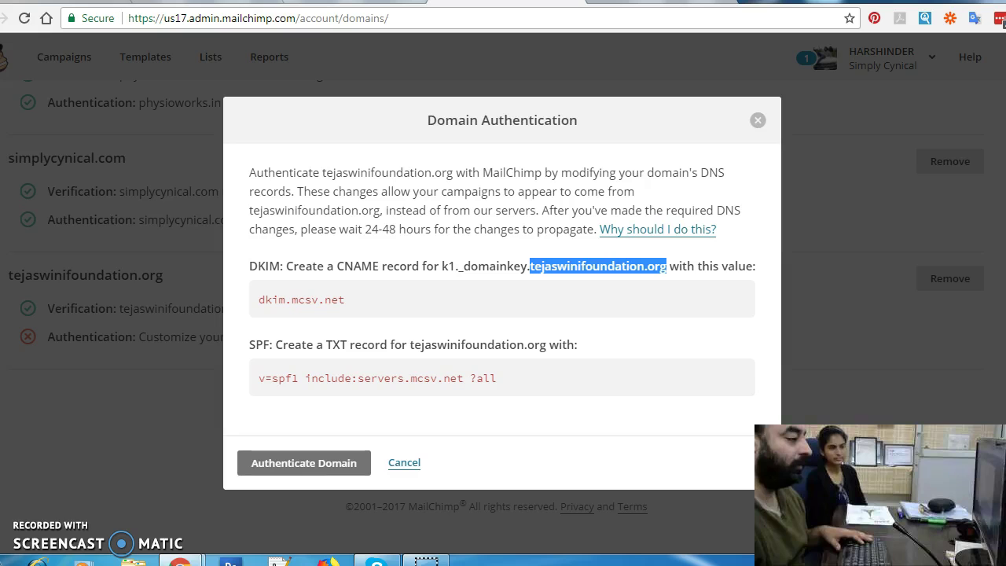
click(470, 315)
triple_click(286, 299)
click(464, 285)
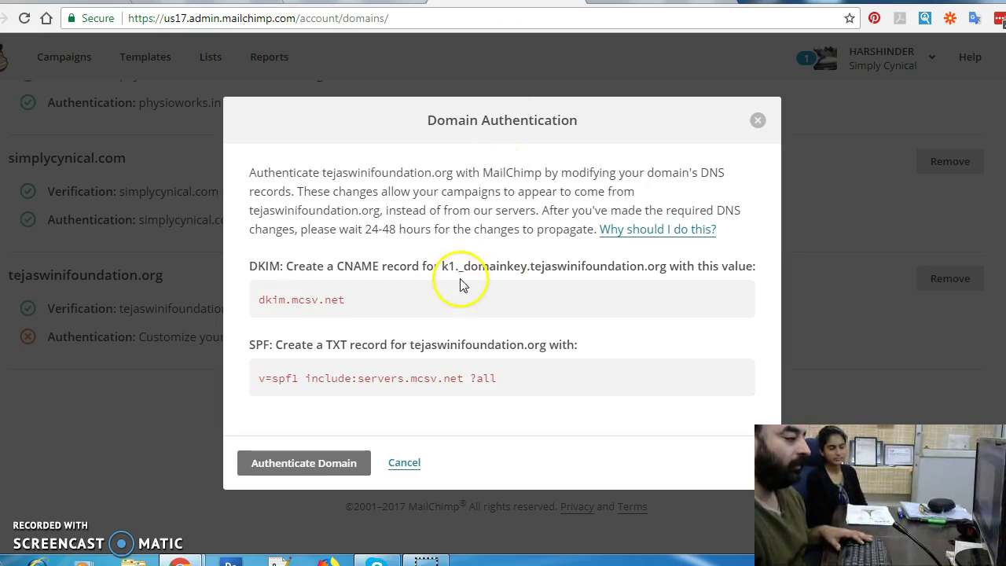
drag(443, 268, 666, 271)
key(ctrl+c)
right_click(666, 271)
key(c)
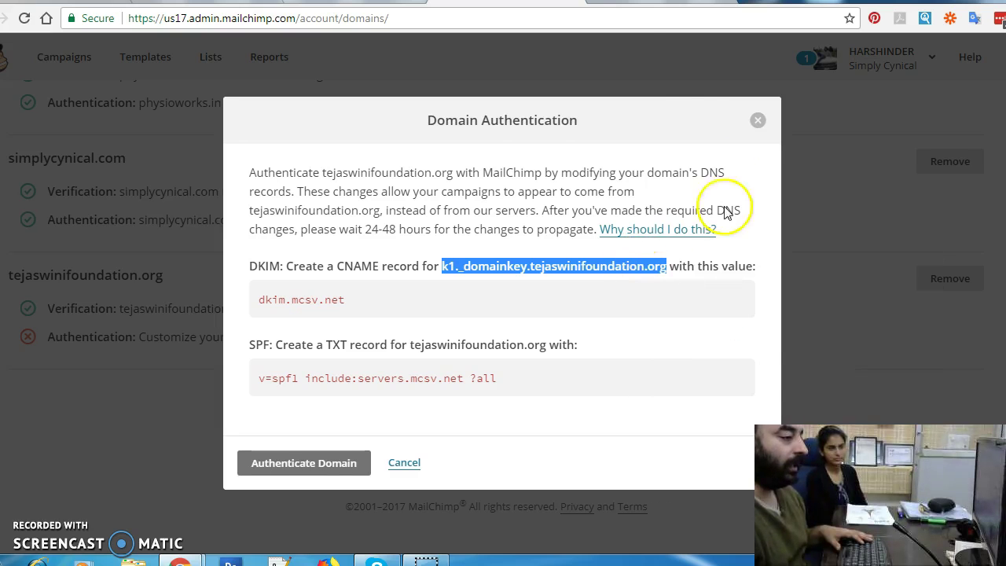
key(ctrl+Tab)
scroll(893, 288, down, 8)
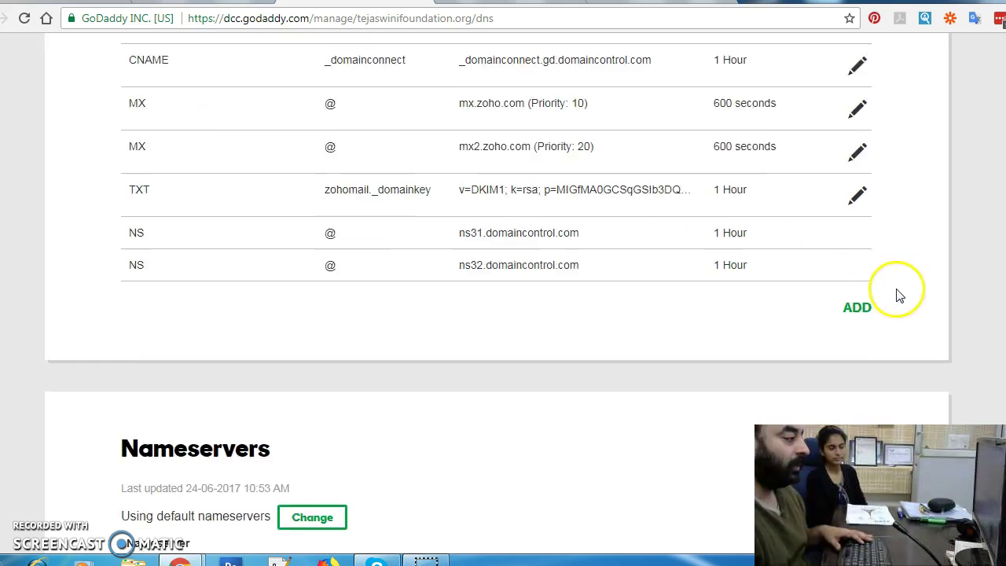
scroll(887, 243, up, 2)
Step: Add a new CNAME record with the copied k1._domainkey host name as Host
click(857, 231)
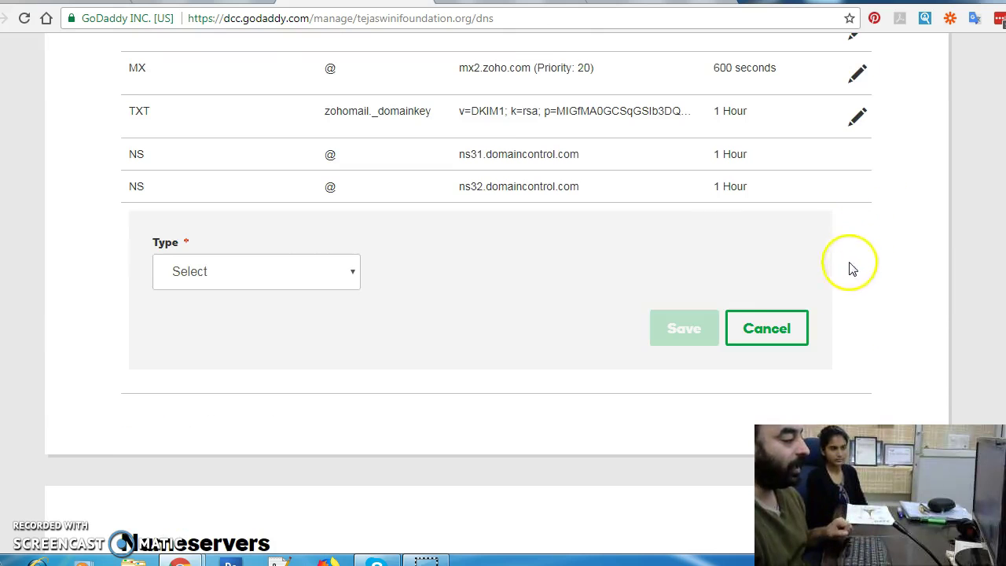
click(293, 275)
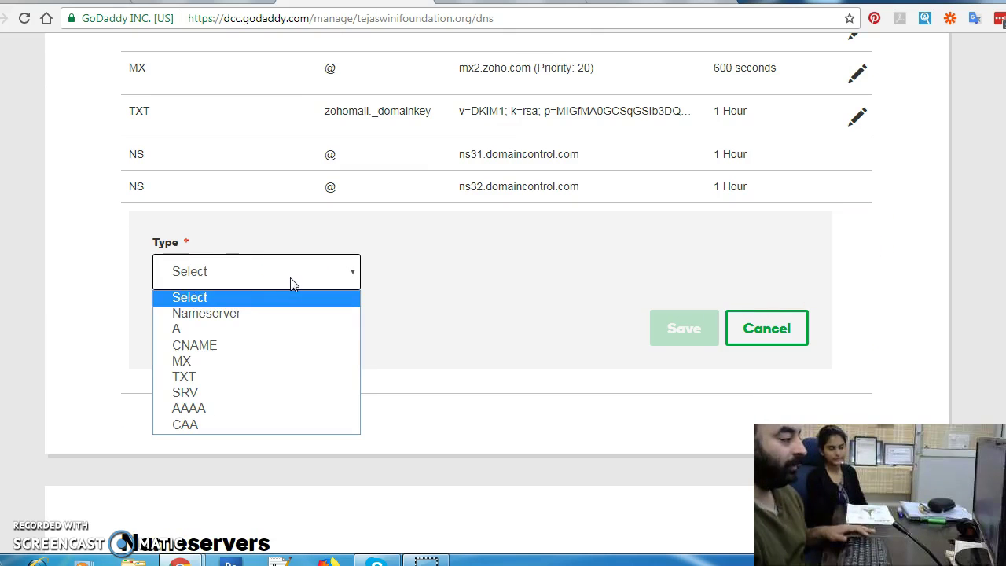
click(208, 345)
click(451, 285)
key(ctrl+v)
click(701, 275)
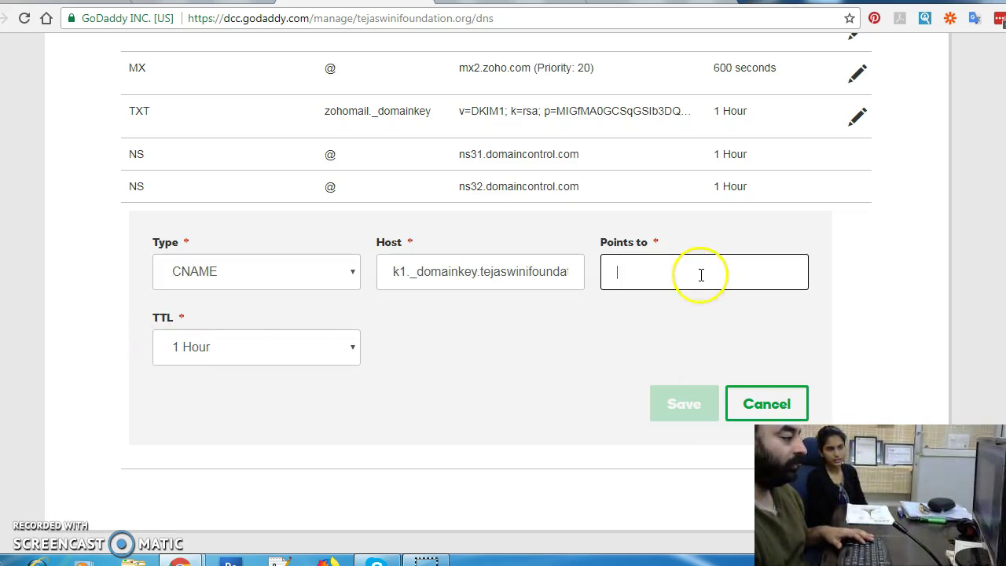
Step: Copy dkim.mcsv.net from MailChimp and paste it as the record's Points to value
key(ctrl+Tab)
click(579, 309)
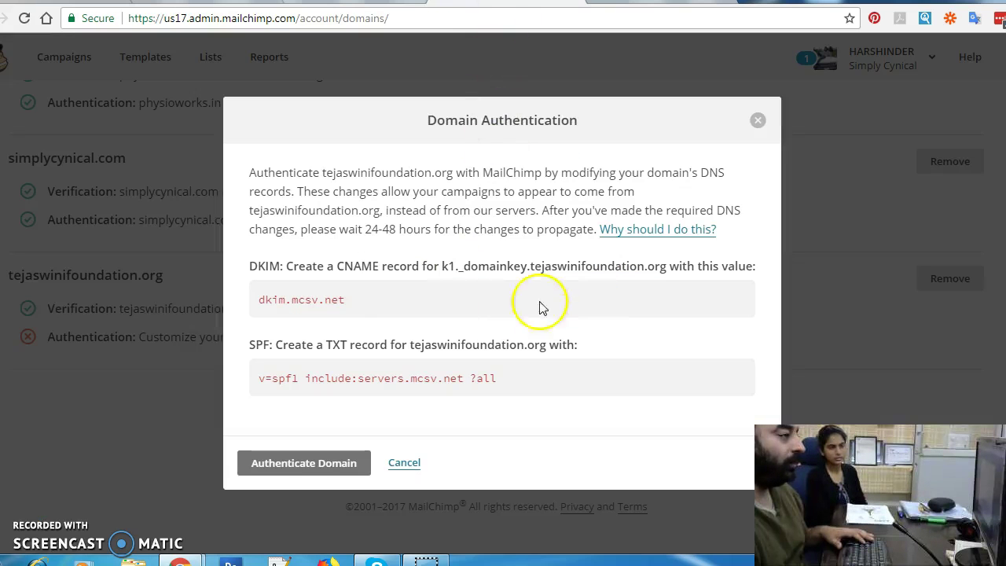
drag(350, 300, 253, 304)
right_click(276, 302)
click(314, 311)
key(ctrl+Tab)
click(393, 8)
click(683, 281)
key(ctrl+v)
Step: Set the TTL to Custom, save the CNAME record, and reload the DNS page
click(250, 354)
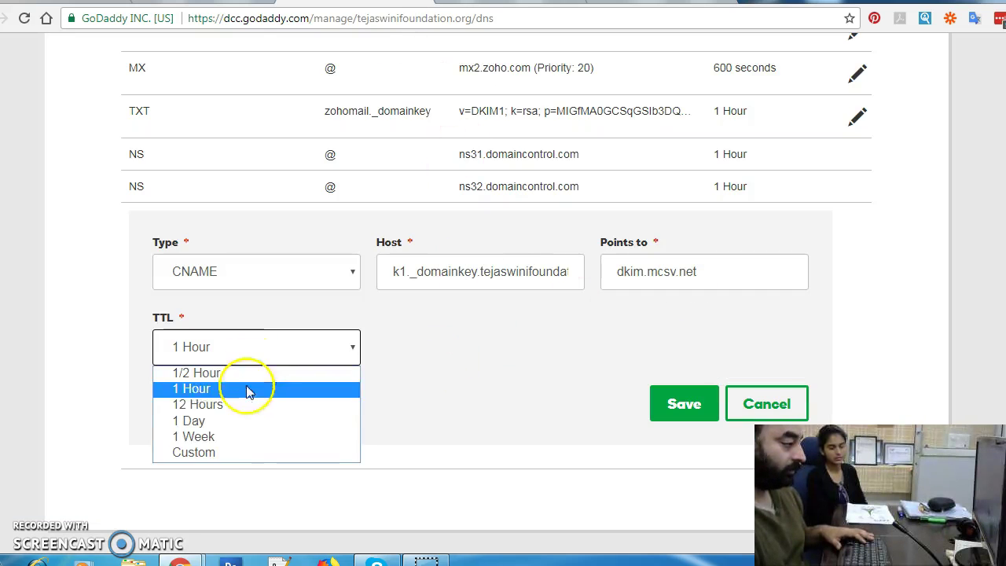
click(244, 449)
click(464, 350)
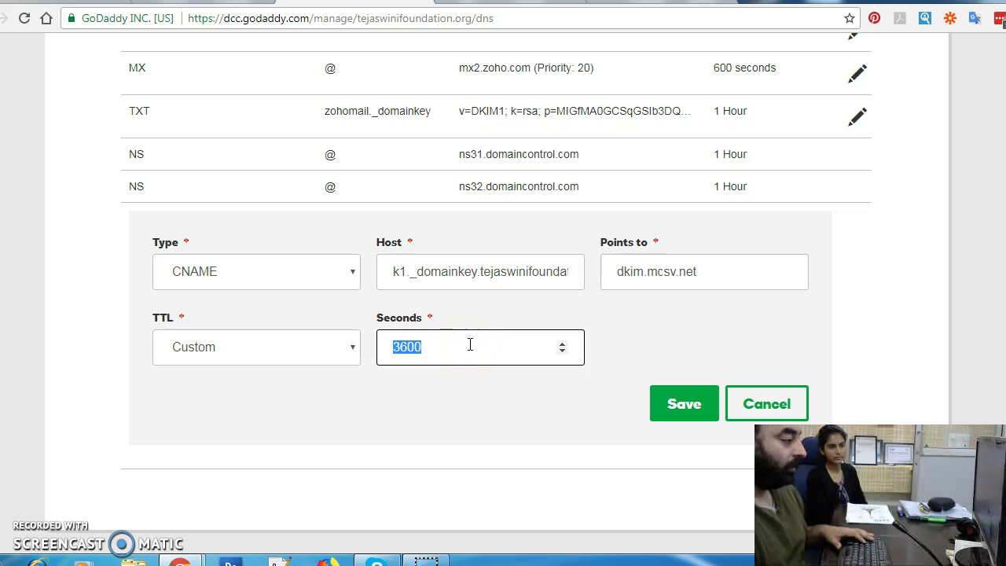
click(253, 352)
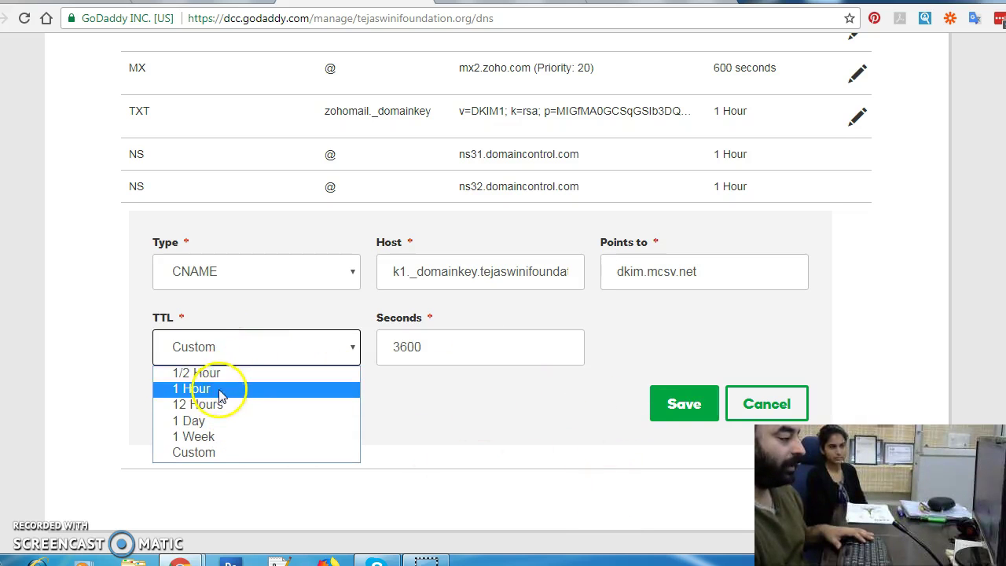
click(263, 453)
click(464, 347)
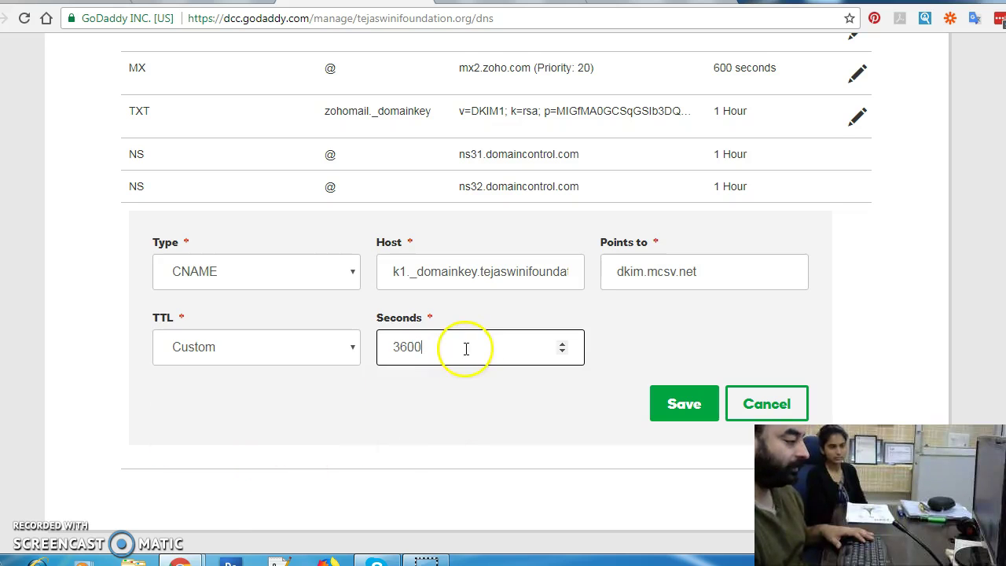
click(682, 403)
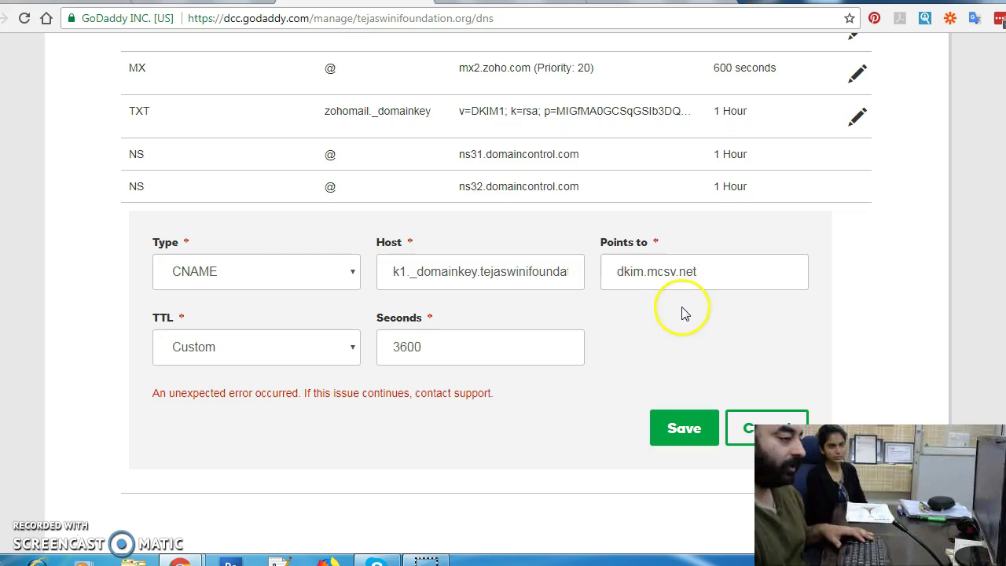
right_click(886, 207)
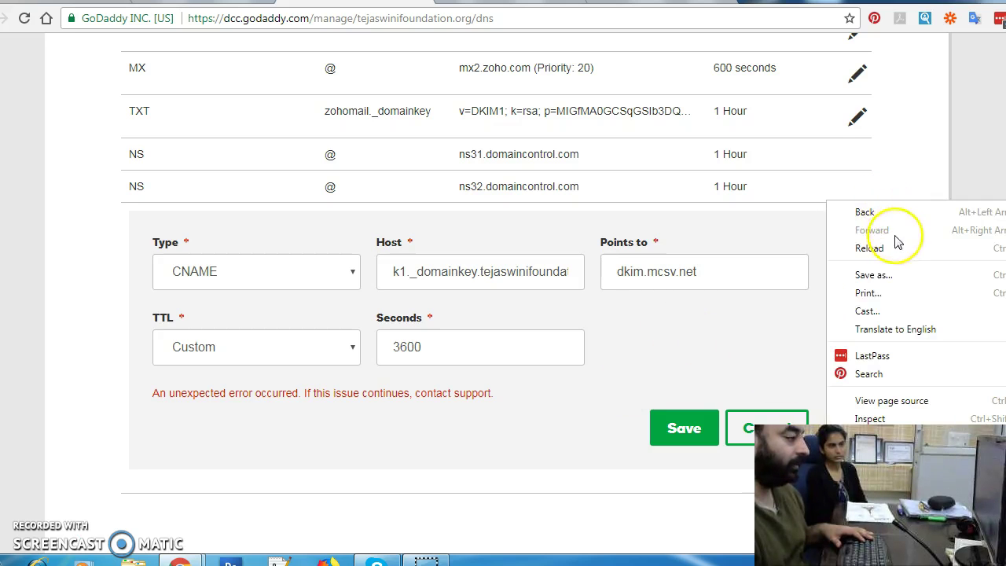
click(901, 252)
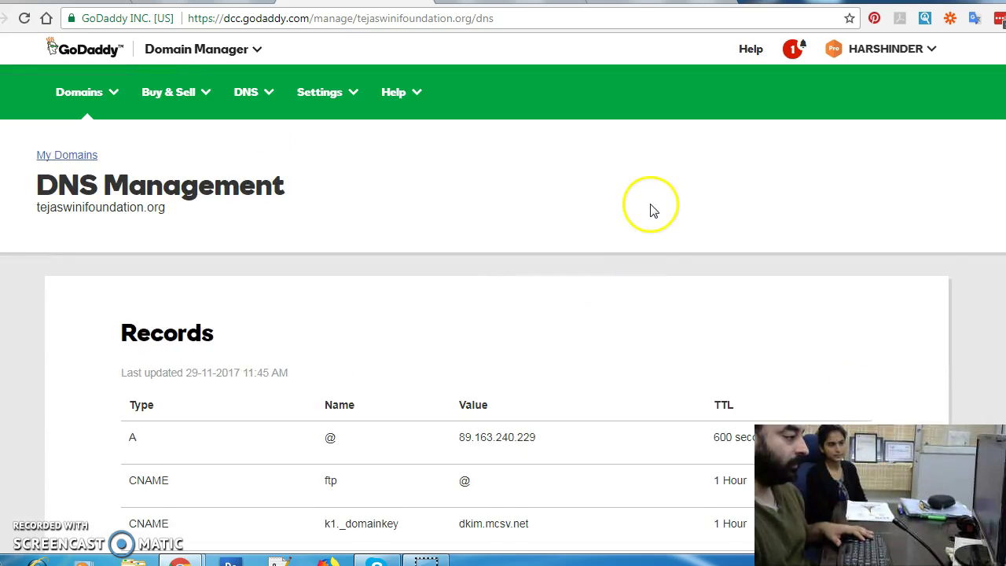
Step: Confirm the k1._domainkey CNAME record is listed and start another DNS record
scroll(650, 213, down, 3)
scroll(651, 212, down, 1)
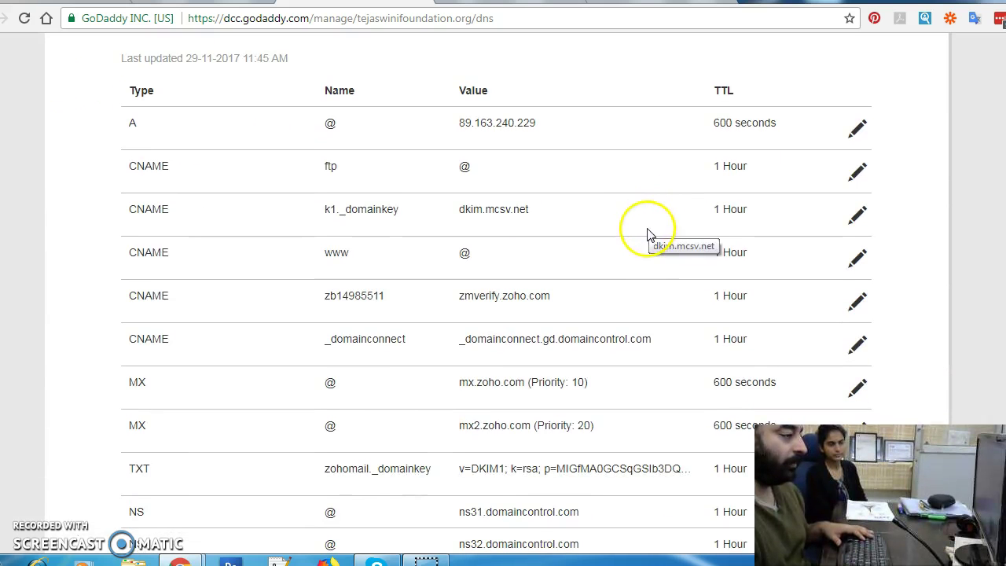
drag(307, 216, 780, 234)
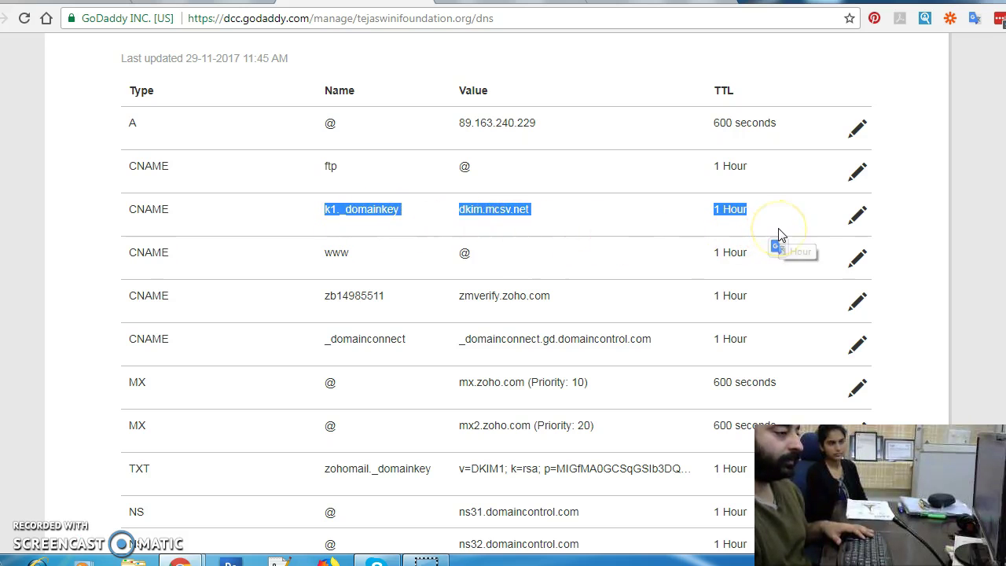
scroll(780, 234, down, 7)
scroll(838, 218, up, 2)
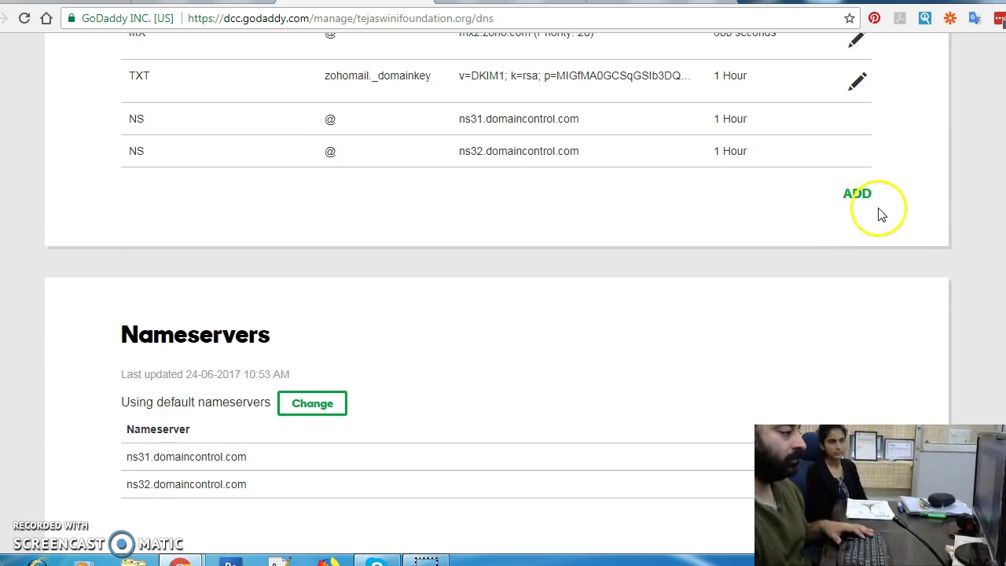
click(858, 195)
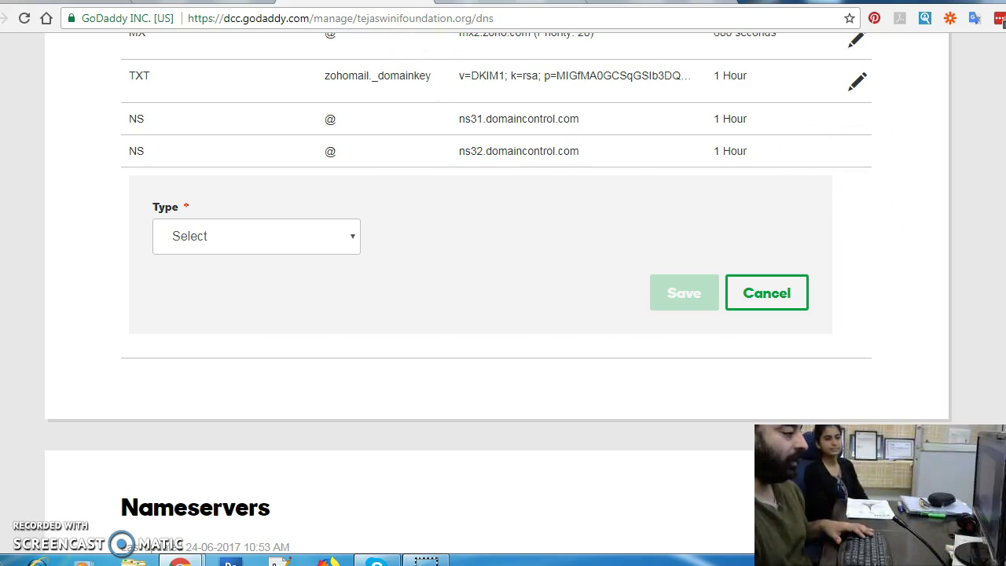
Step: Copy the SPF value v=spf1 include:servers.mcsv.net ?all from MailChimp's dialog
click(555, 2)
click(411, 363)
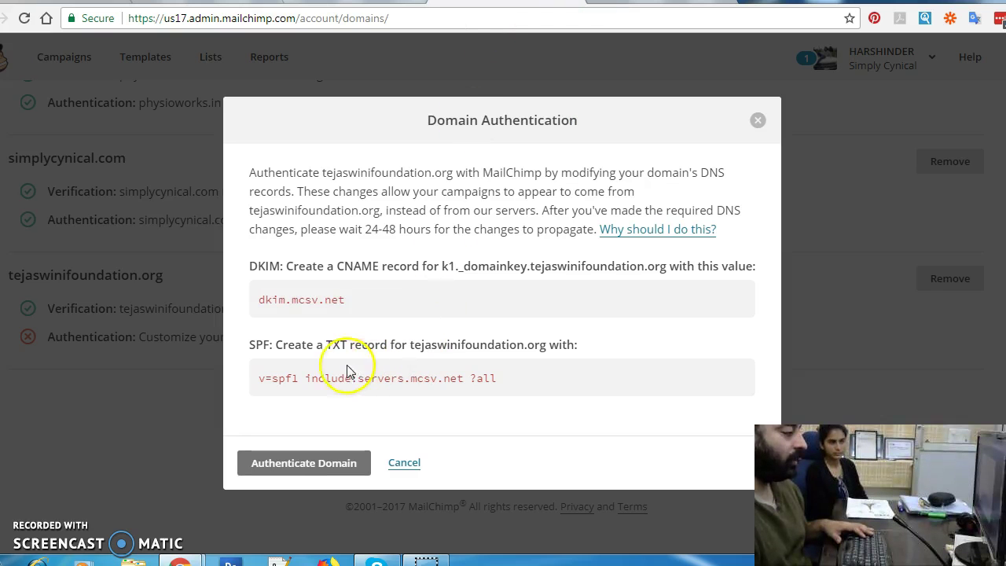
drag(503, 379, 256, 378)
right_click(267, 377)
click(290, 386)
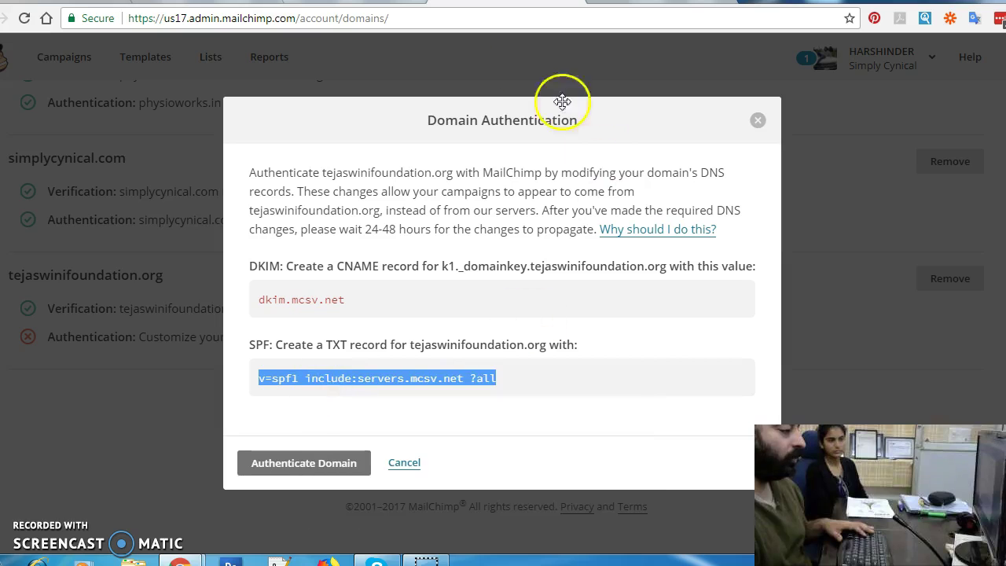
drag(409, 345, 550, 357)
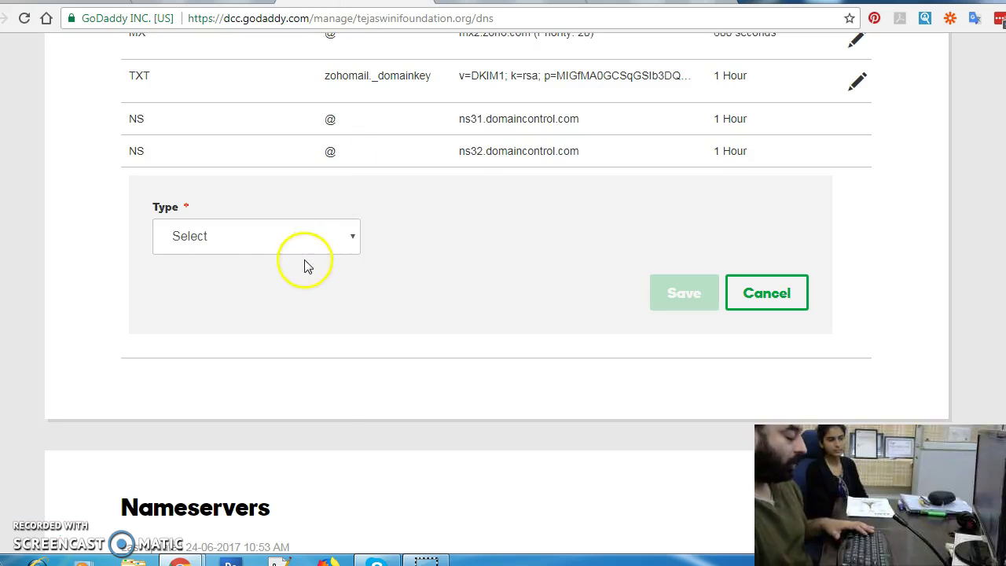
Step: Make the record type TXT with host @ and the pasted SPF value
click(275, 248)
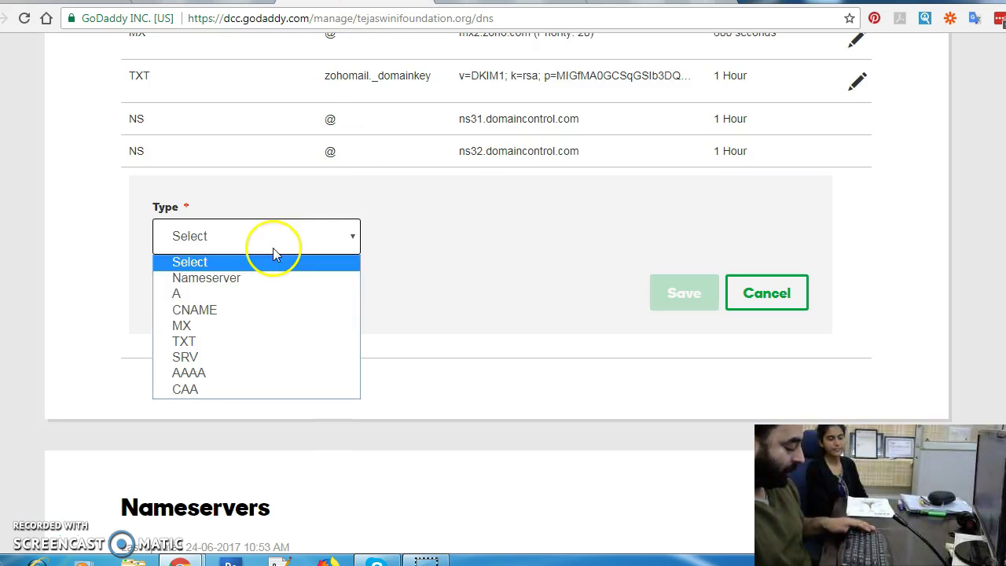
click(263, 343)
click(477, 238)
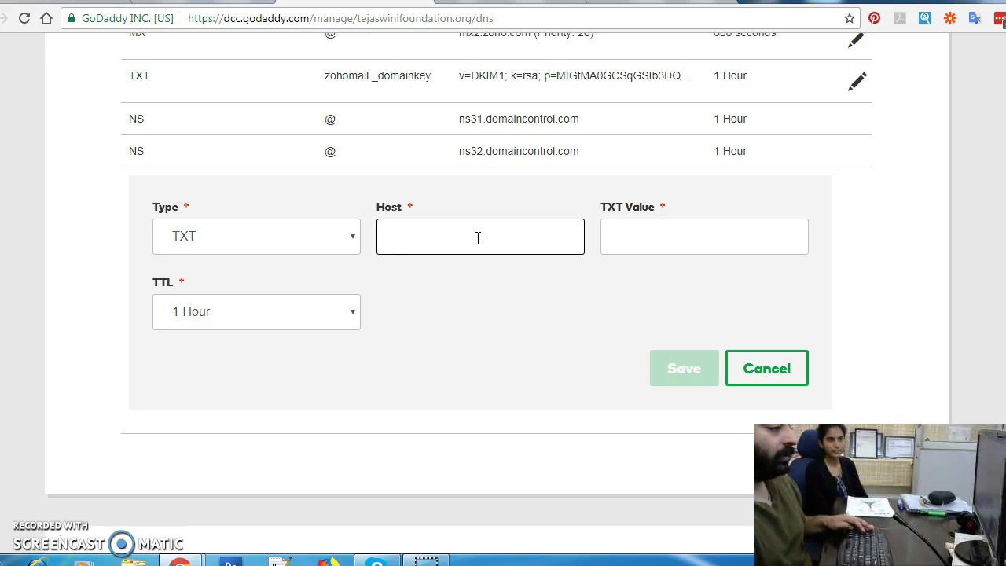
text(@)
click(668, 229)
key(ctrl+v)
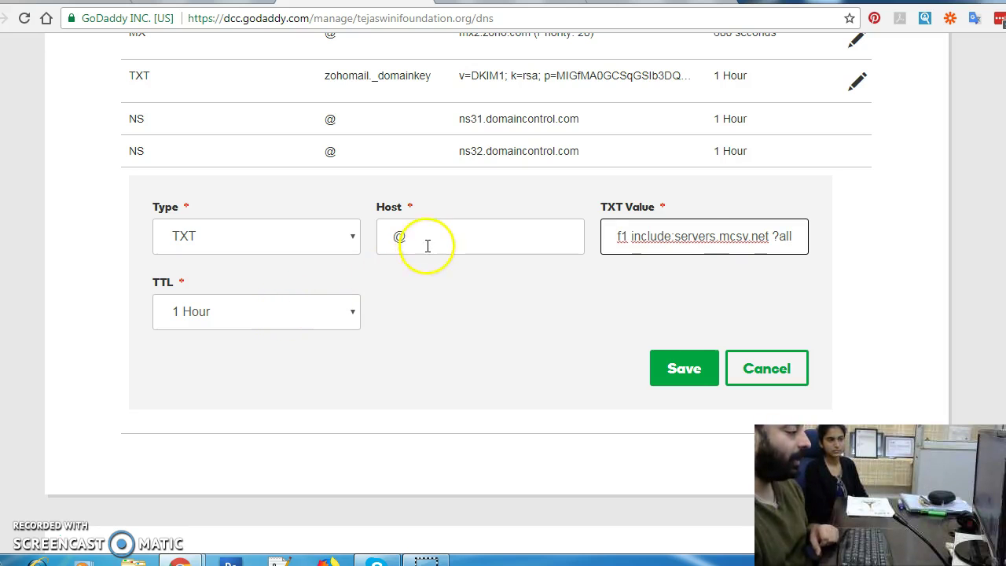
drag(427, 240, 370, 231)
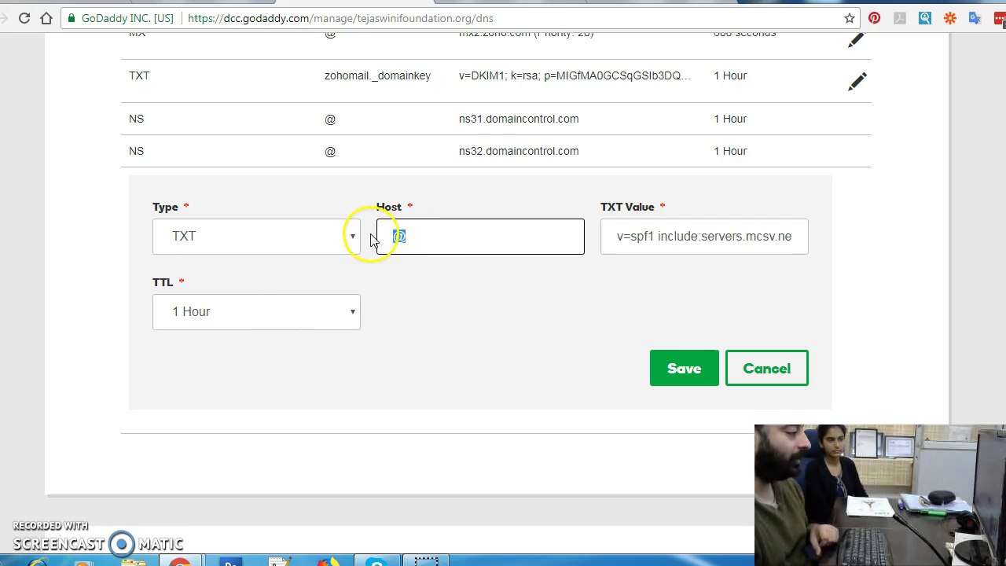
Step: Set the TTL to Custom 3600, save the TXT record, and check it in the list
click(275, 320)
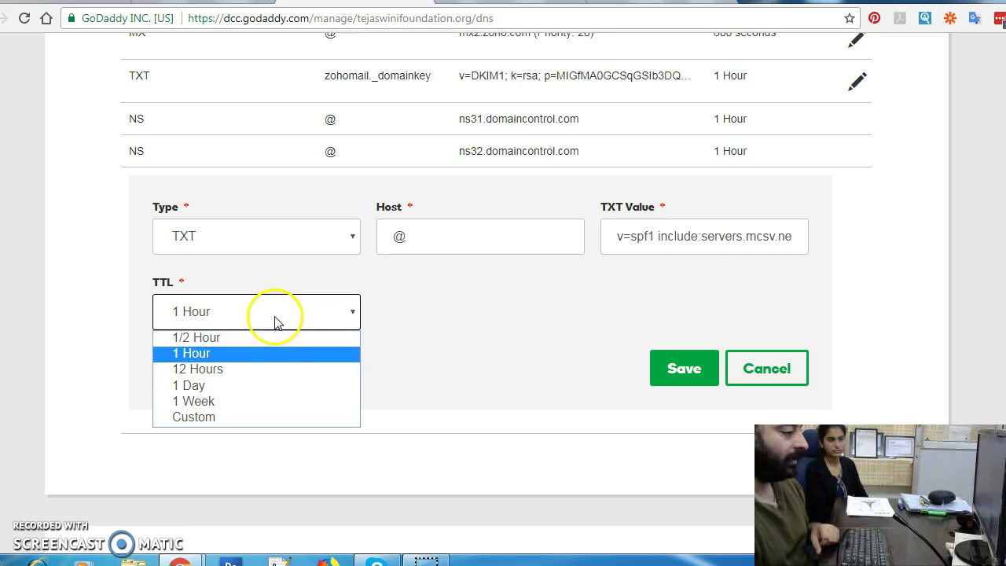
click(258, 421)
click(691, 375)
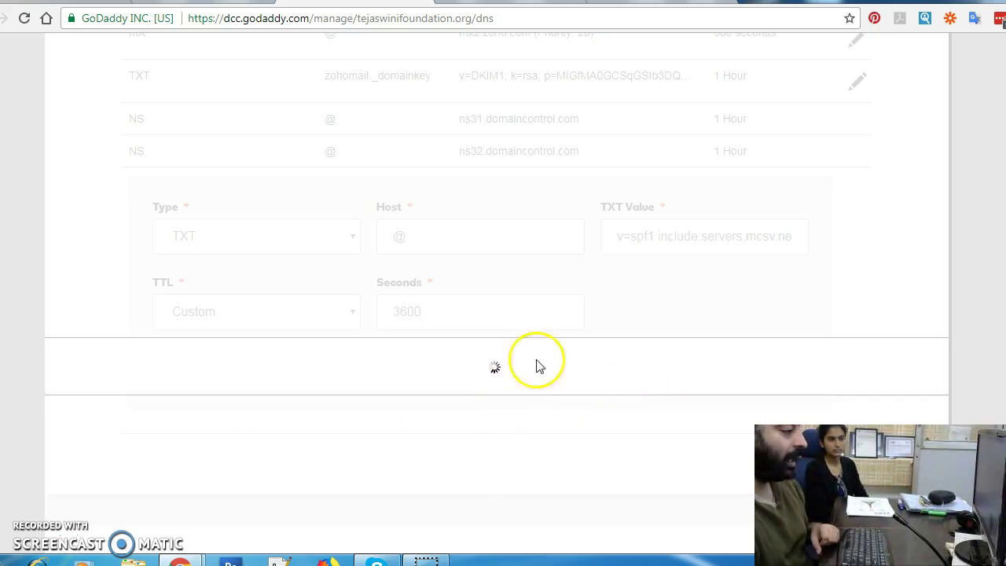
scroll(584, 333, up, 2)
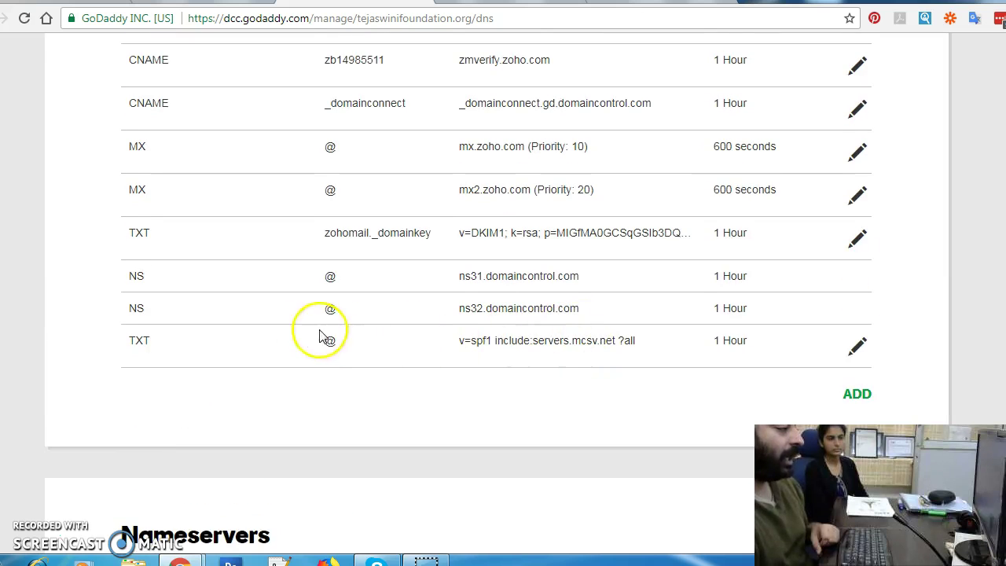
drag(128, 349, 658, 369)
click(699, 382)
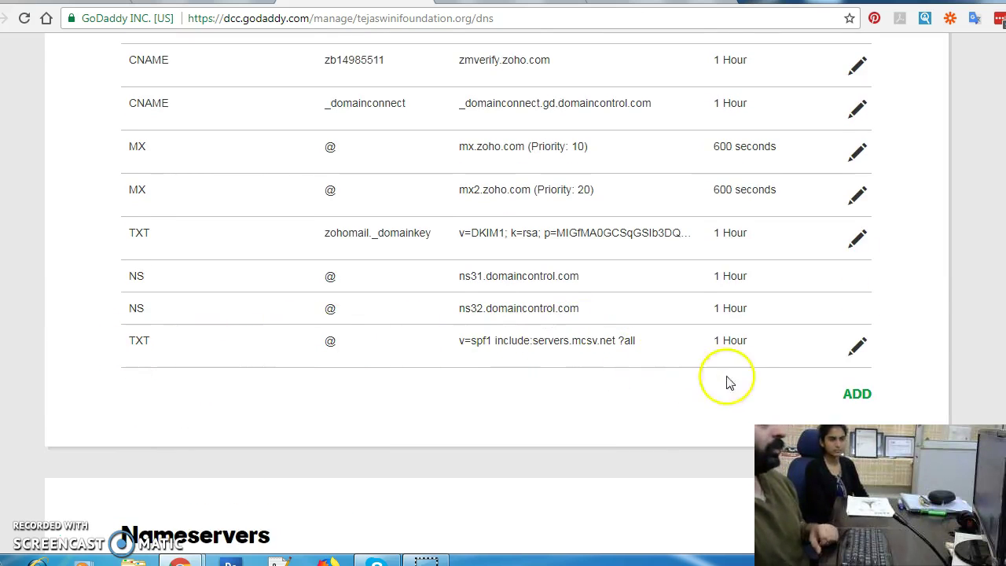
scroll(932, 333, down, 4)
right_click(511, 203)
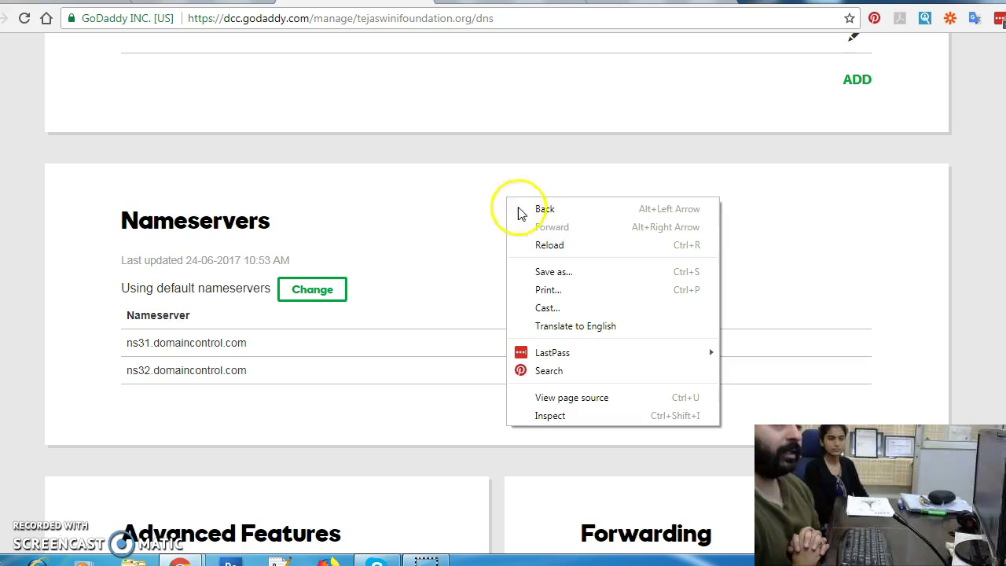
Step: Reload GoDaddy DNS, then click Authenticate Domain for tejaswinifoundation.org in MailChimp
click(547, 259)
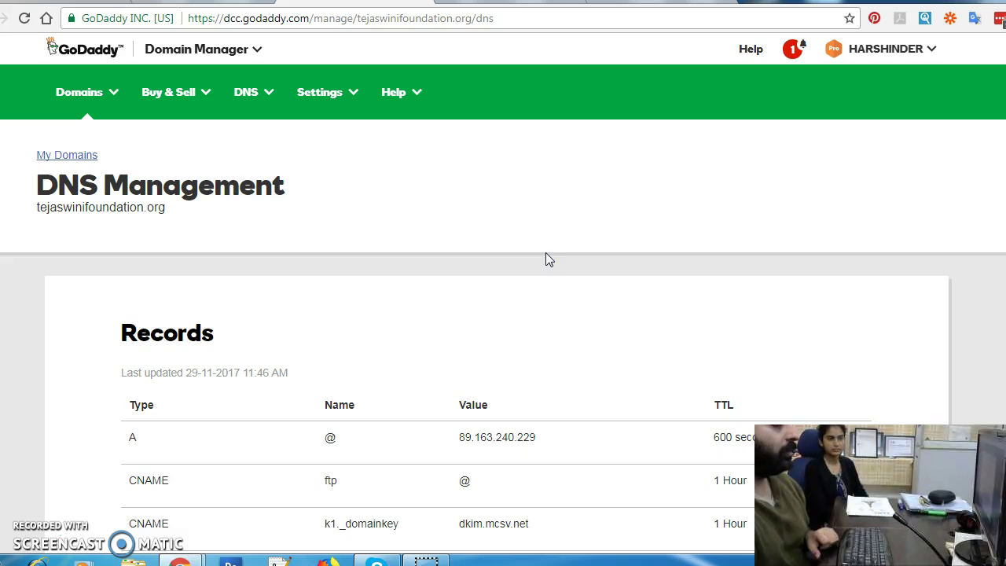
click(486, 4)
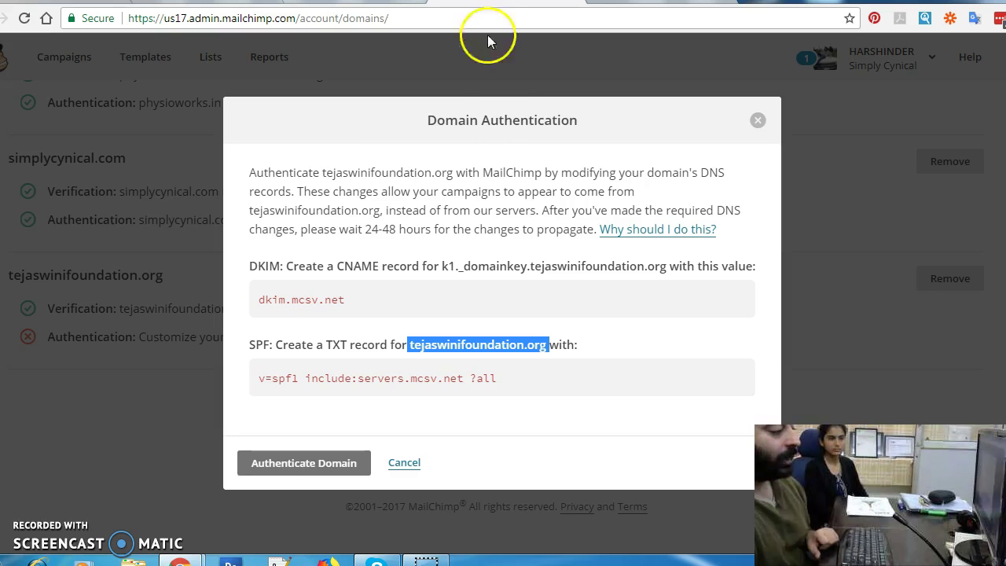
click(681, 319)
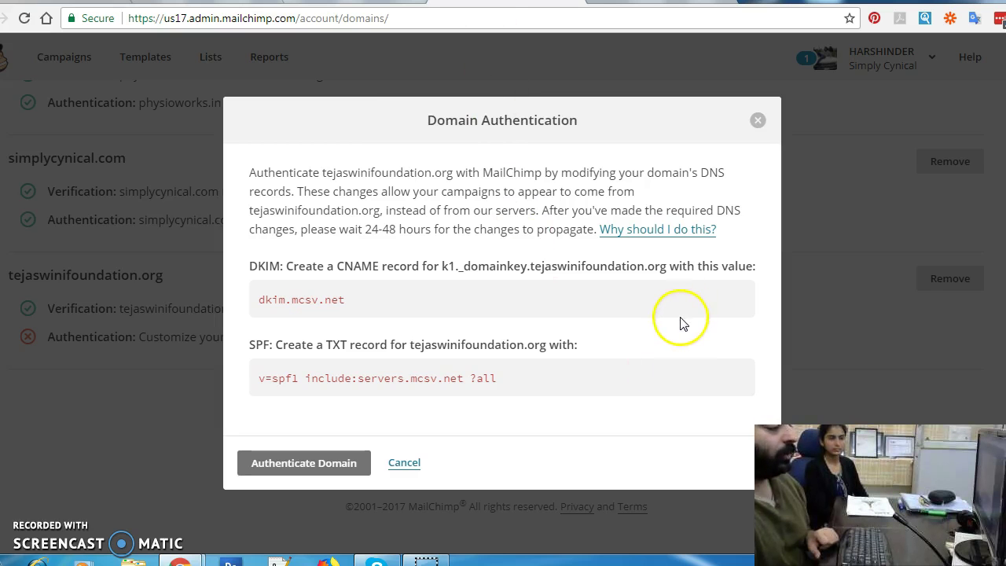
click(302, 474)
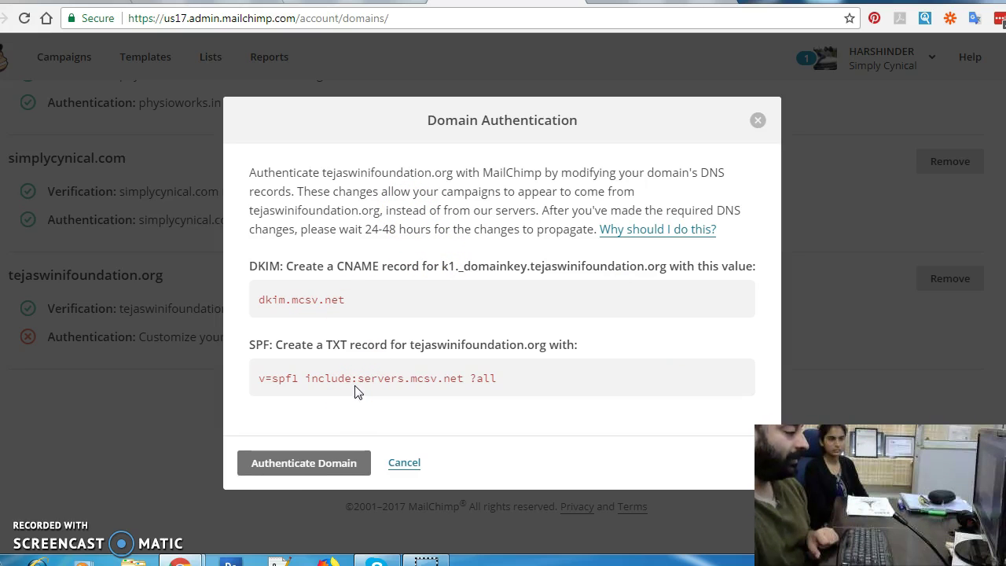
Step: Re-run authentication and confirm tejaswinifoundation.org shows verified status with valid DKIM and SPF records
click(299, 466)
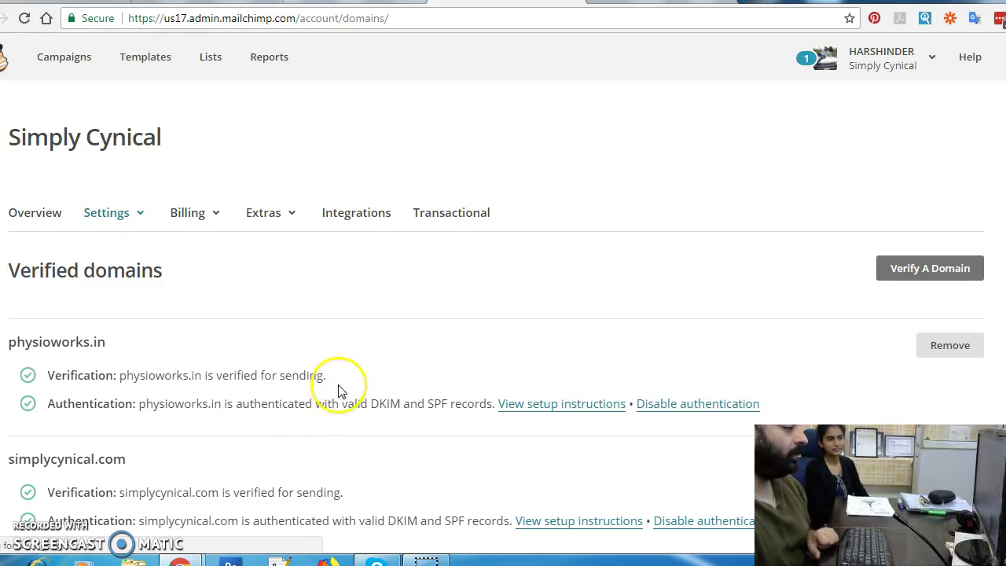
scroll(338, 393, down, 4)
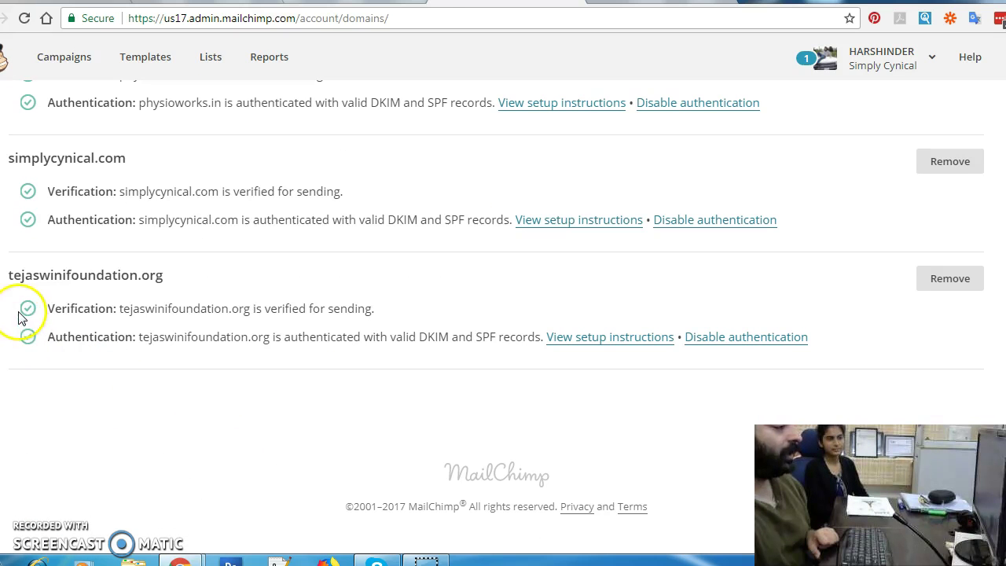
drag(48, 308, 140, 308)
drag(27, 339, 523, 343)
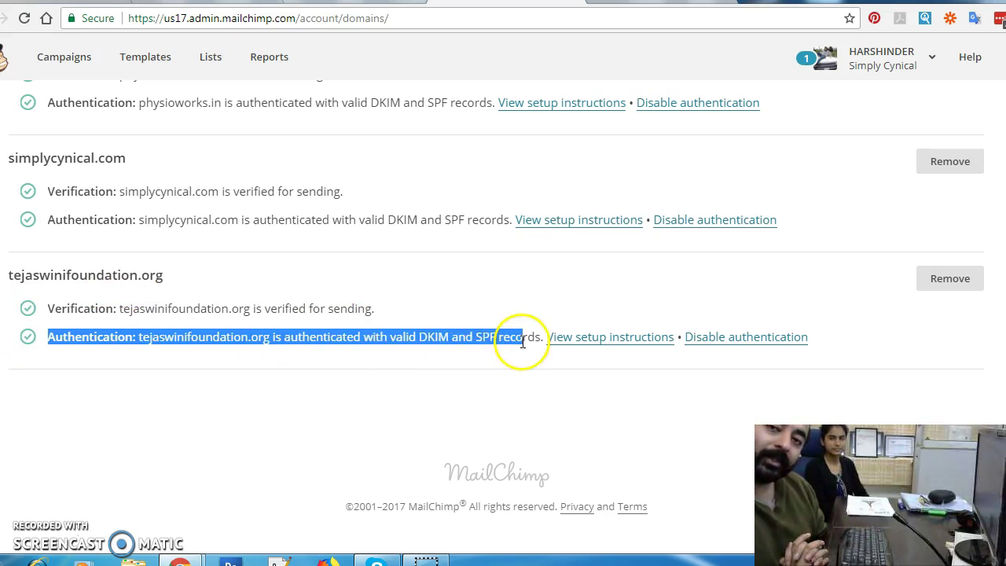
click(582, 413)
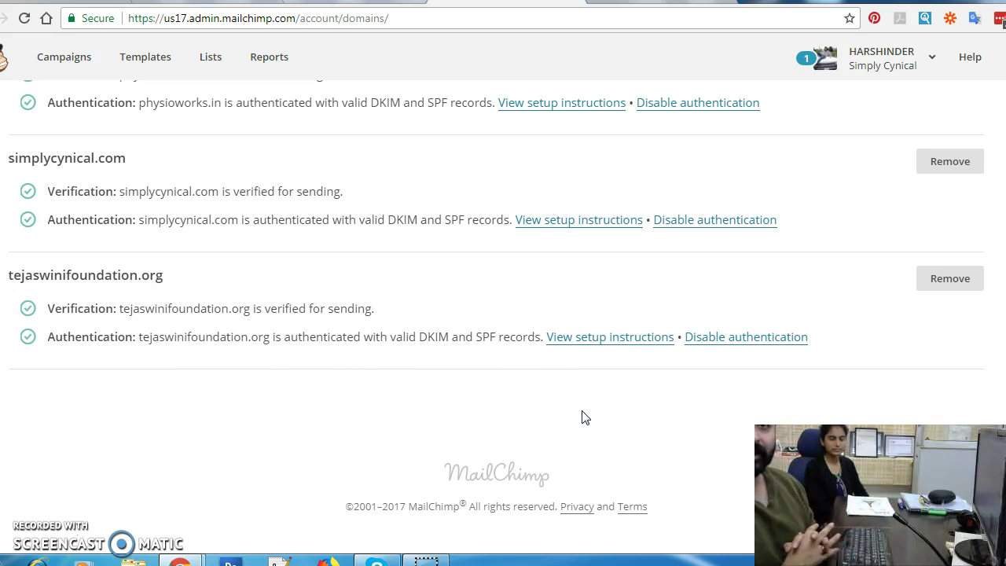